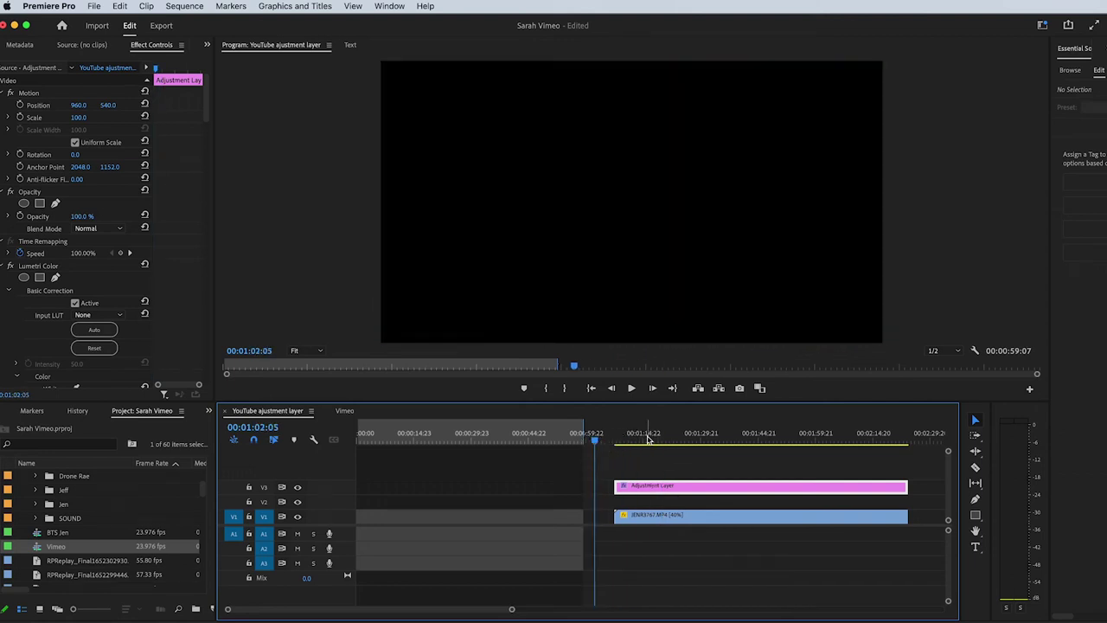
- Try moving the adjustment layer on V3 to start at 00:01:19:17, play that stretch, and undo the move
drag(662, 487, 673, 488)
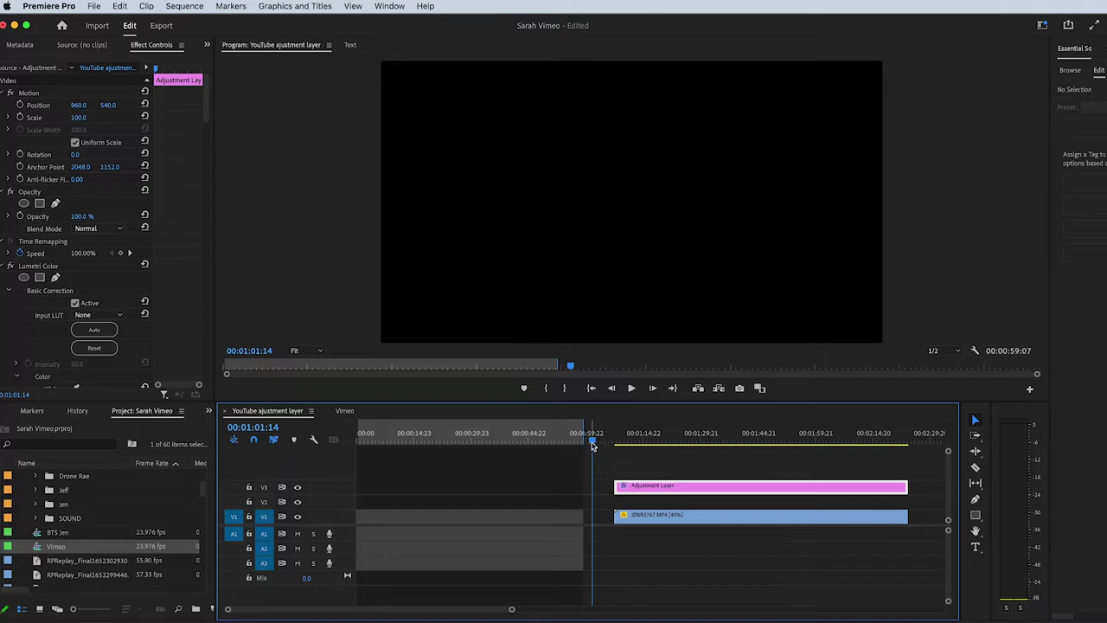
click(661, 432)
click(677, 517)
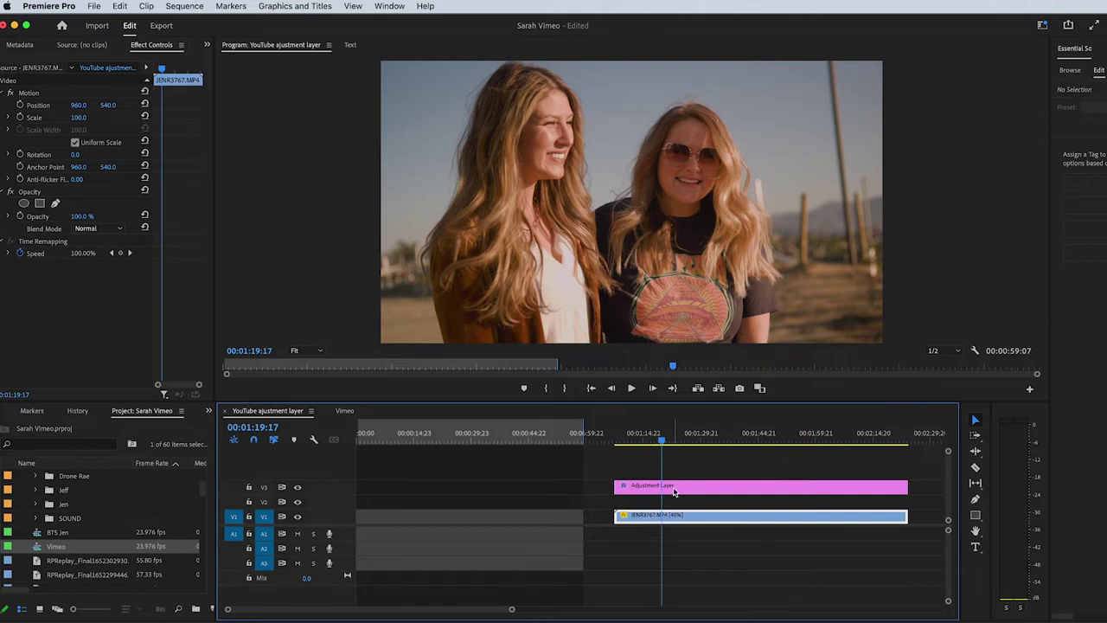
drag(672, 487, 719, 487)
key(space)
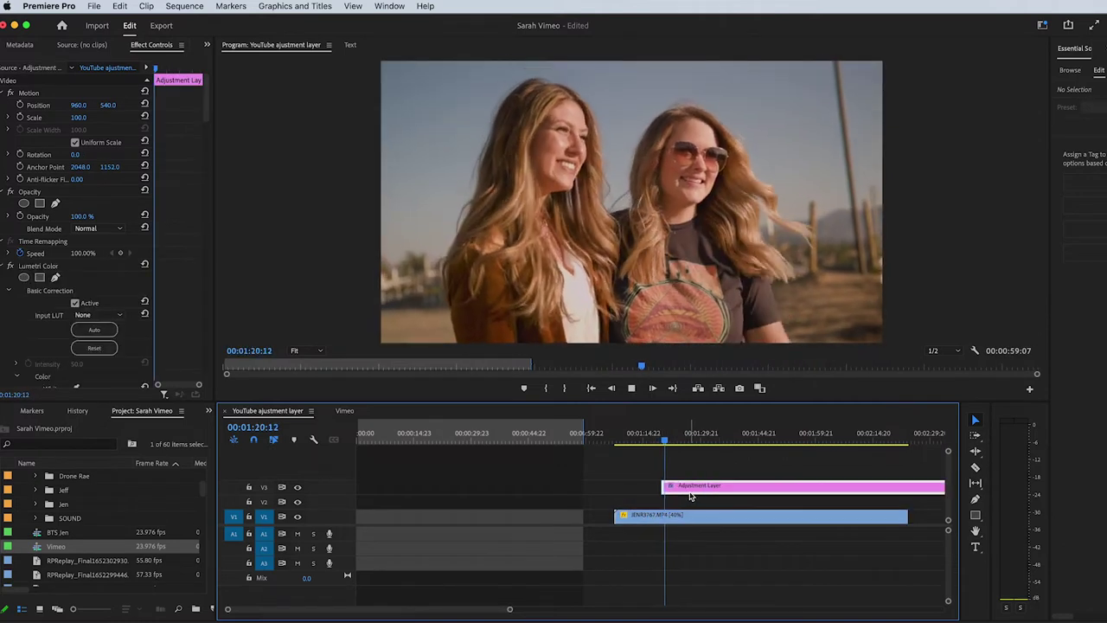
key(ctrl+z)
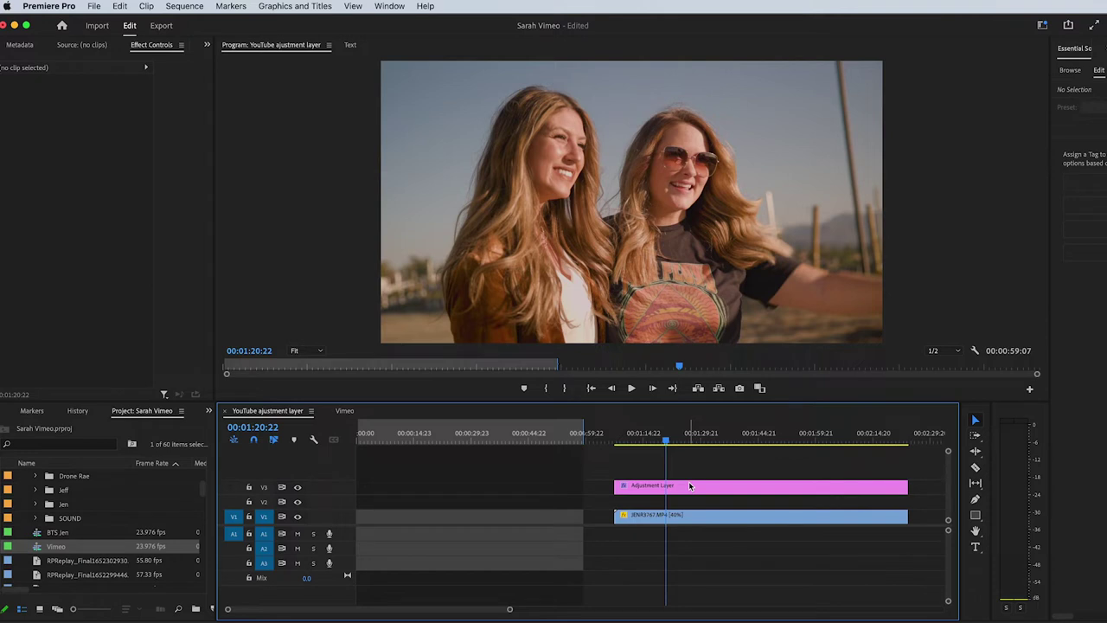
click(689, 485)
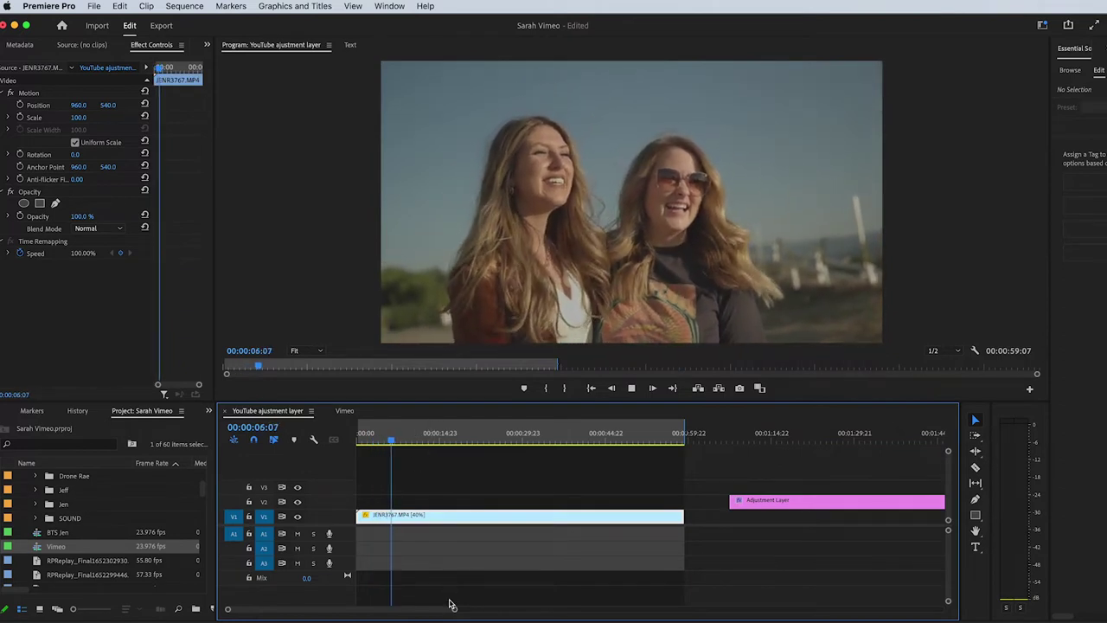
key(space)
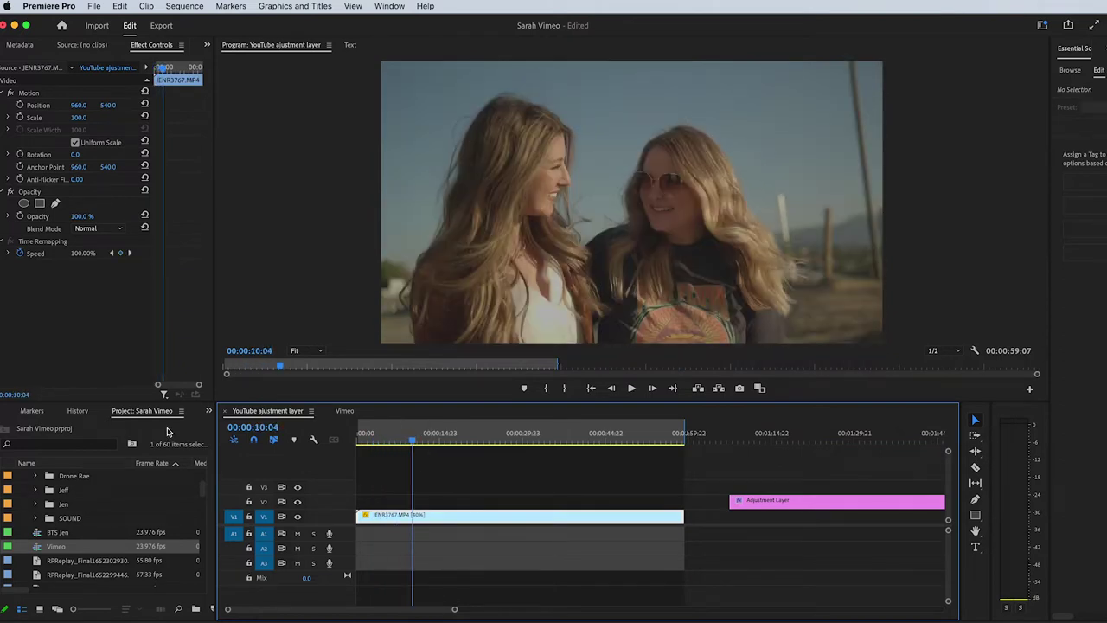
click(167, 431)
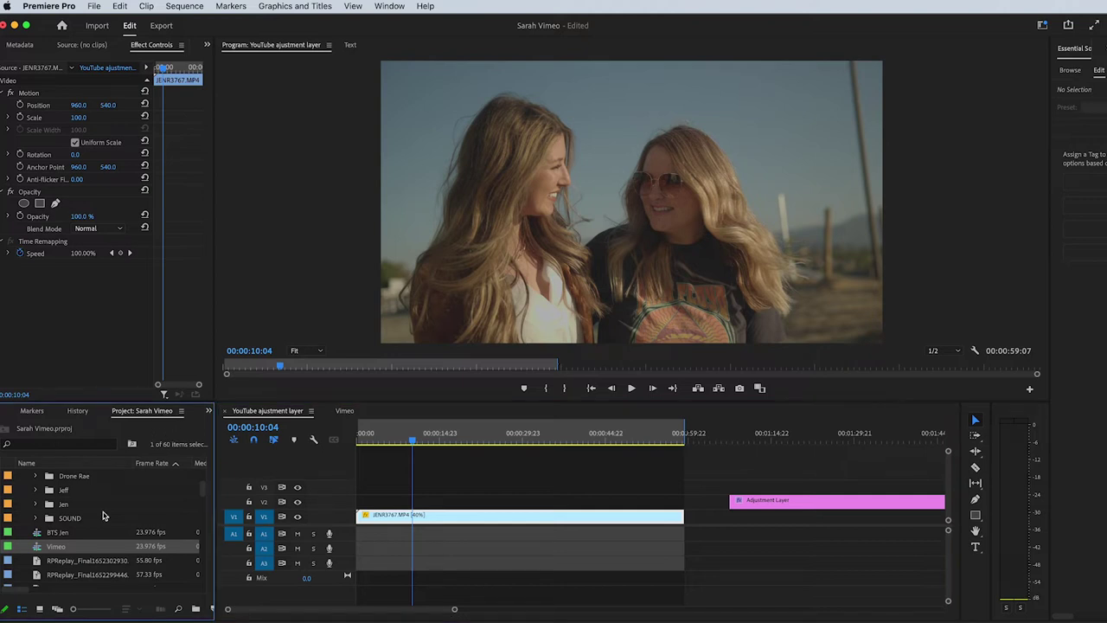
click(373, 475)
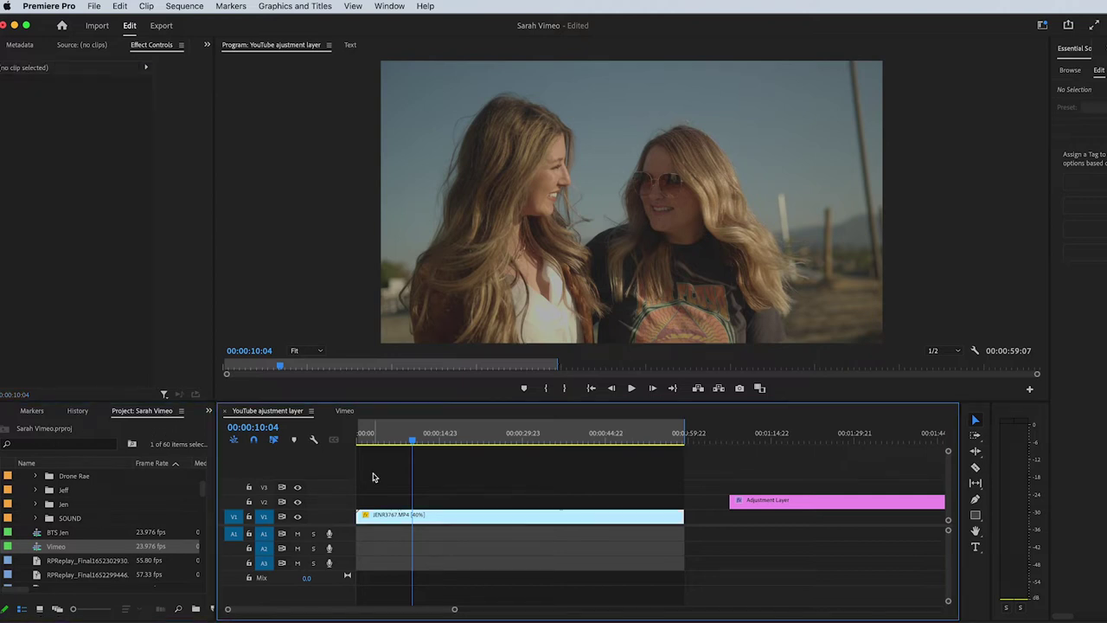
click(94, 7)
mouse_move(100, 25)
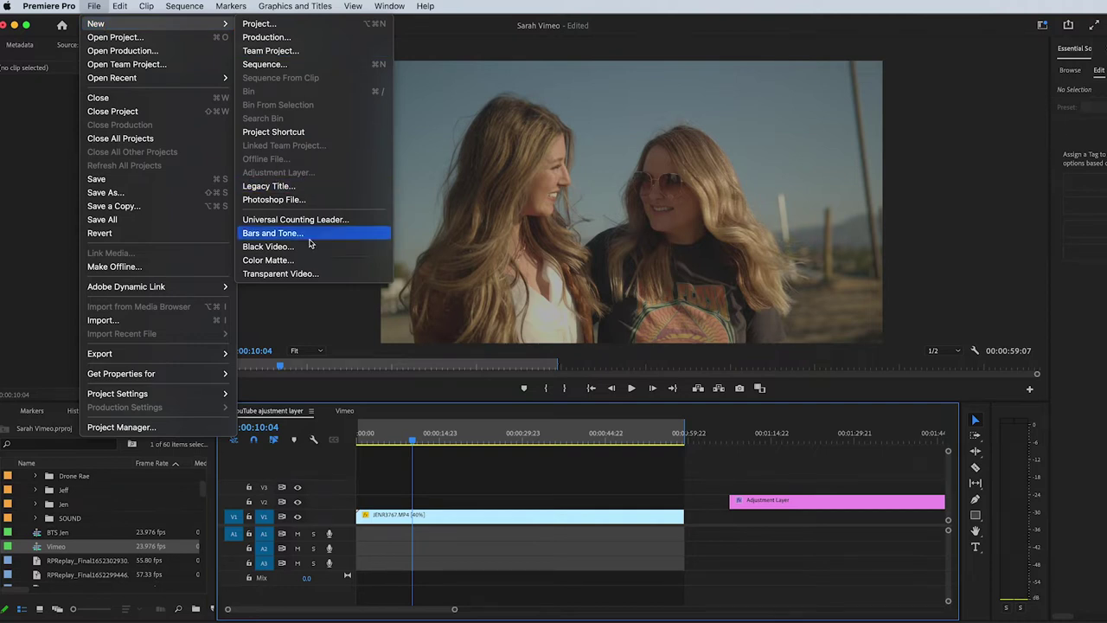
- Create a new adjustment layer in the project at 1920 × 1080, 23.976 fps, with square pixels
click(161, 490)
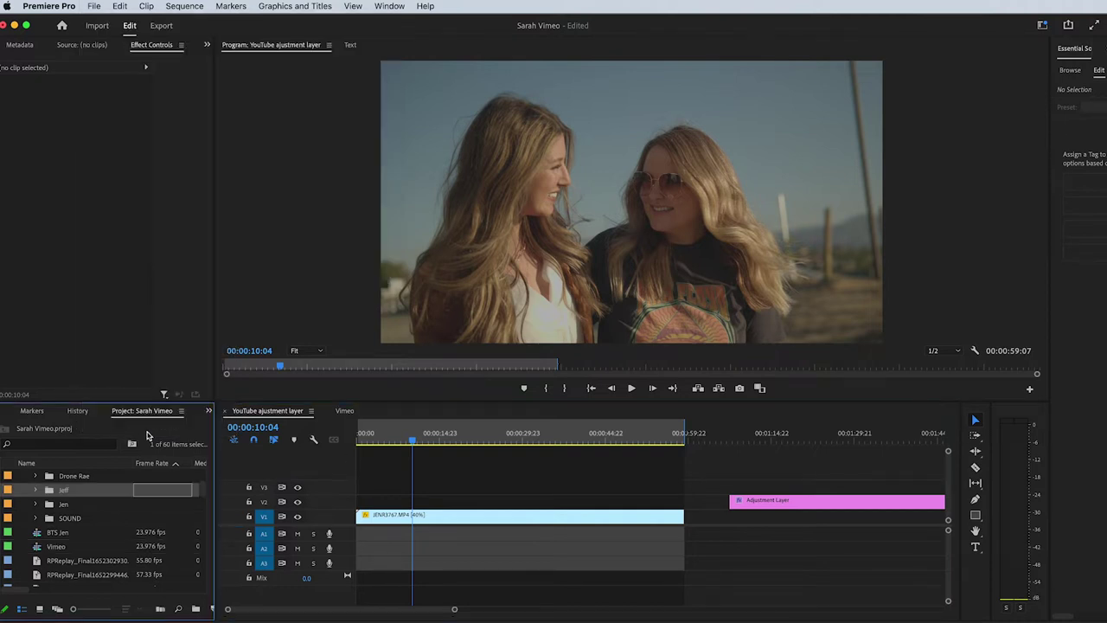
click(143, 429)
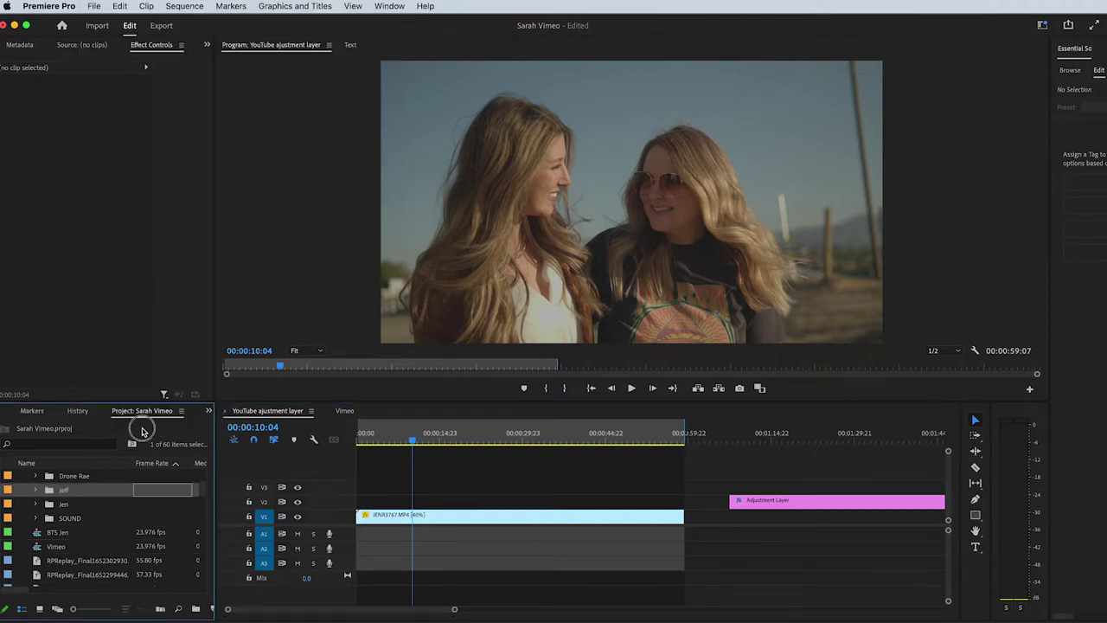
click(92, 6)
mouse_move(92, 28)
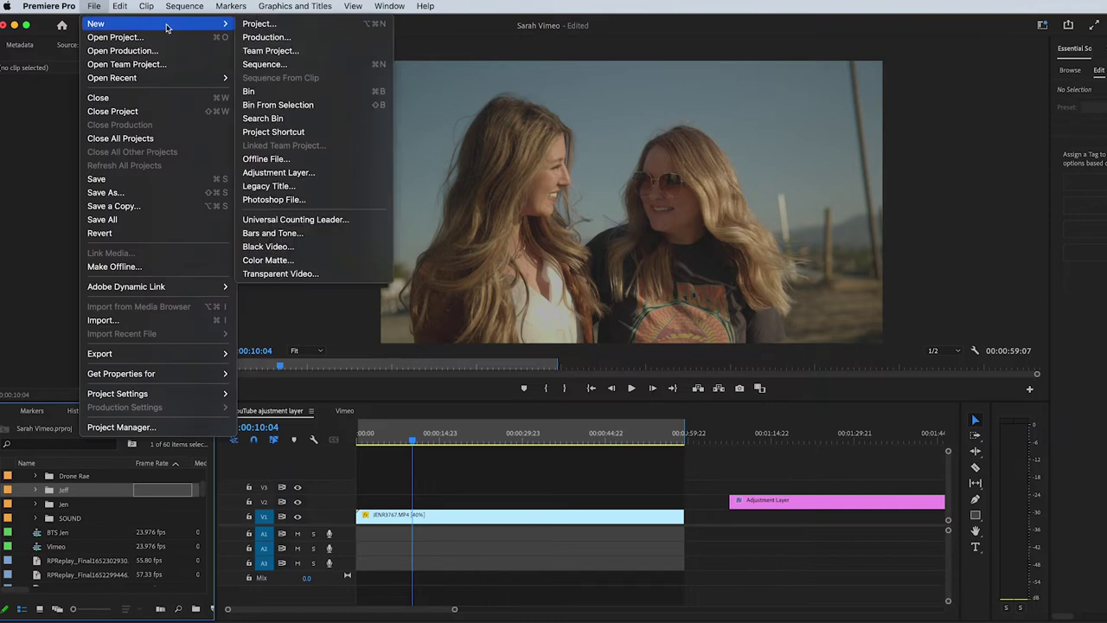
click(271, 173)
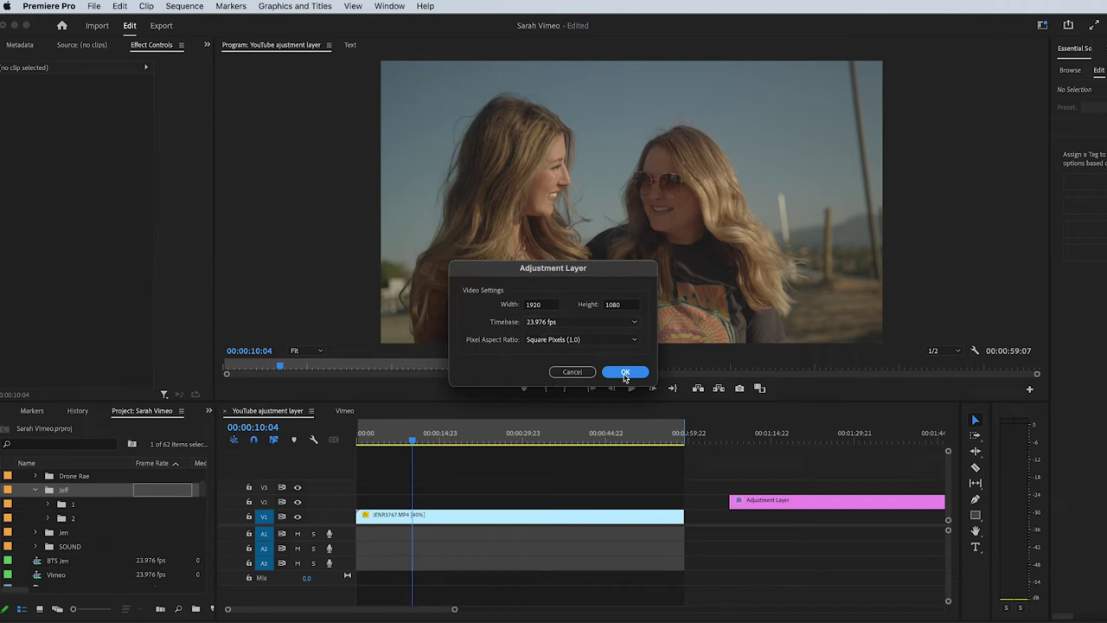
click(624, 373)
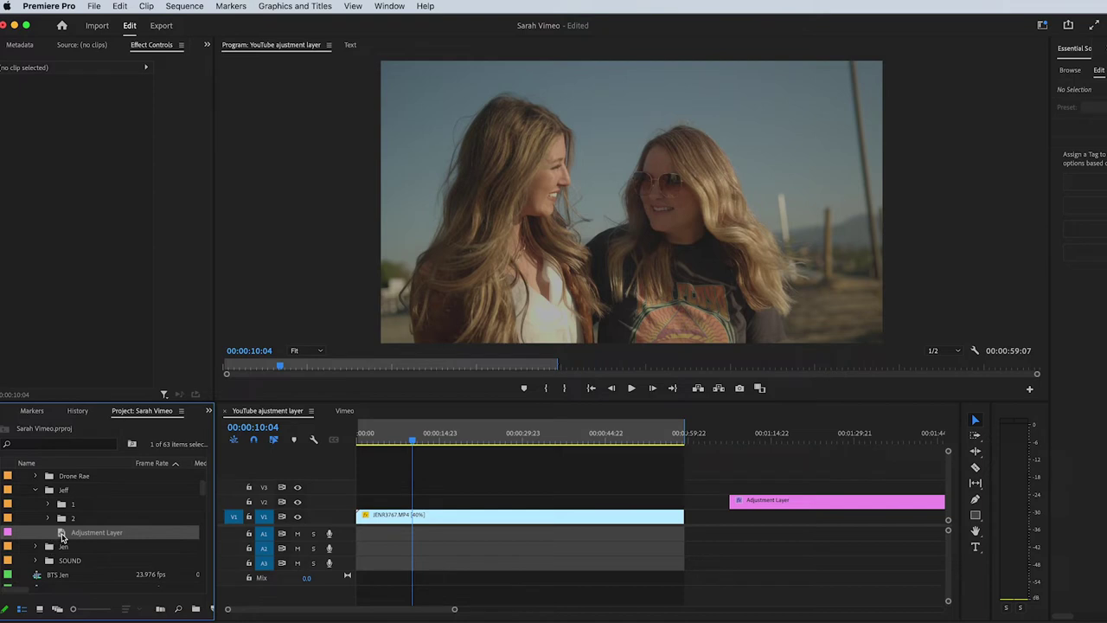
- Place the new adjustment layer on V2 over the full length of the first JENR3767.MP4 clip and select it
drag(63, 538, 683, 502)
click(364, 426)
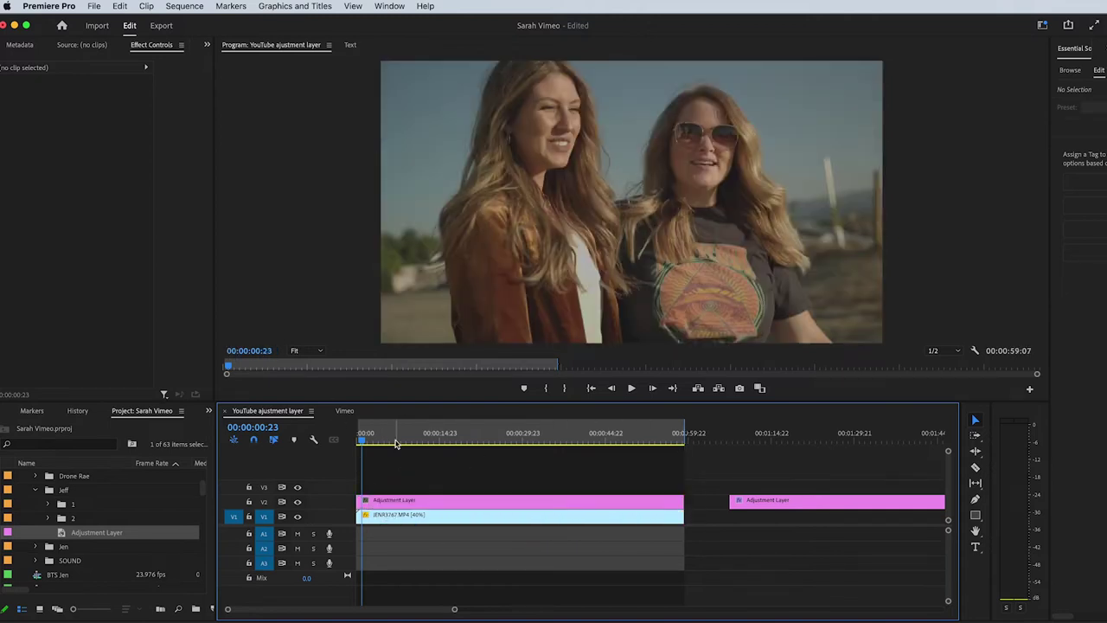
click(383, 502)
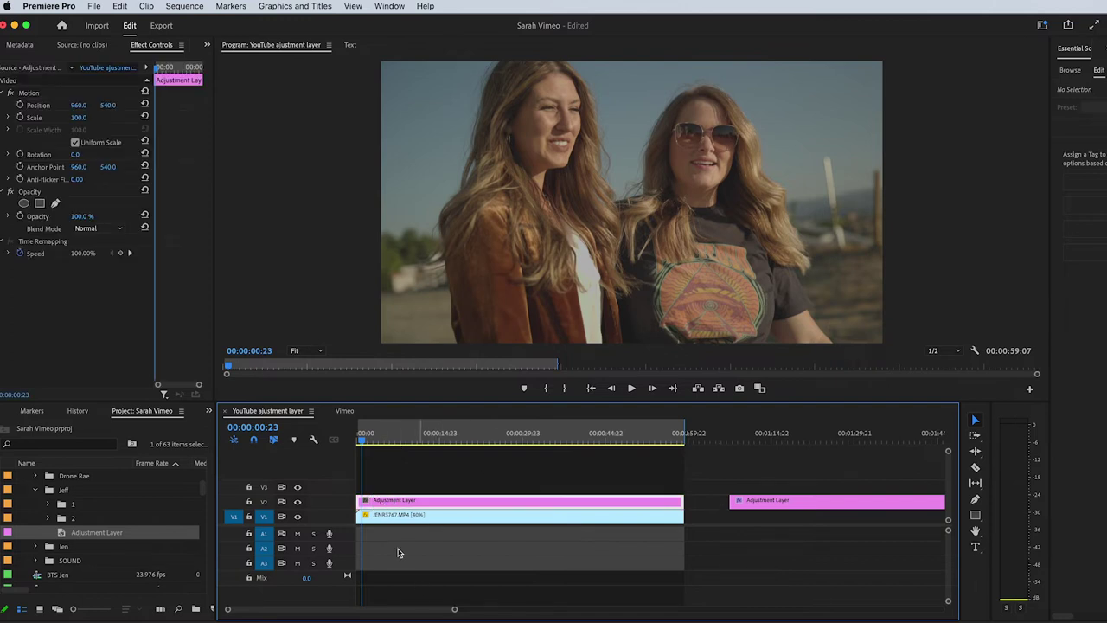
- Try splitting the first clip on V1 and its adjustment layer on V2 at the same point near their start
key(c)
click(407, 514)
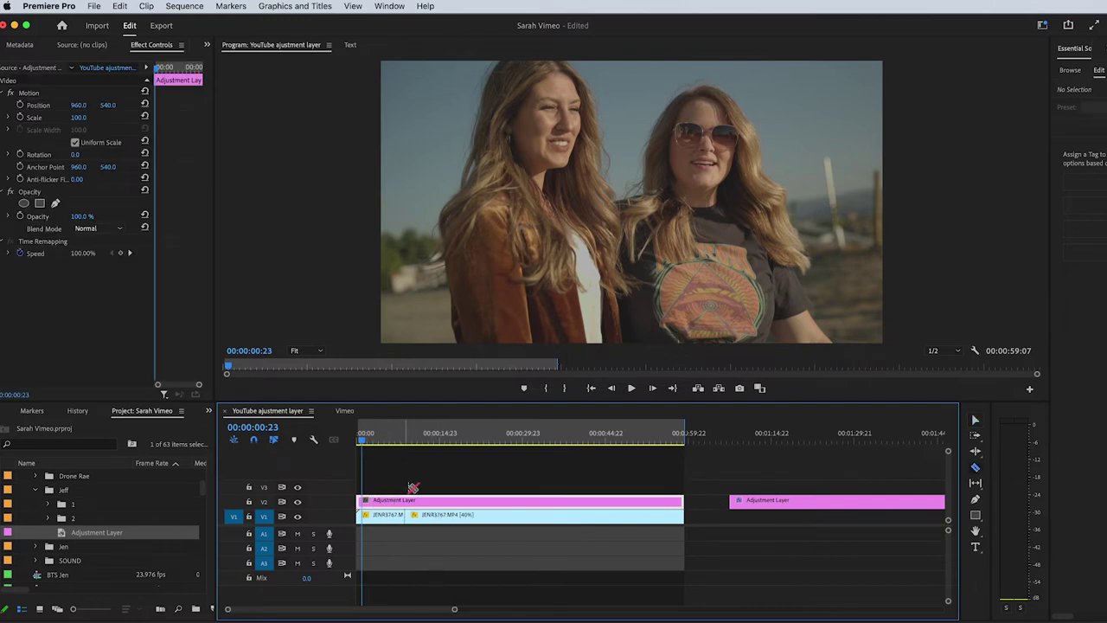
click(406, 501)
click(381, 439)
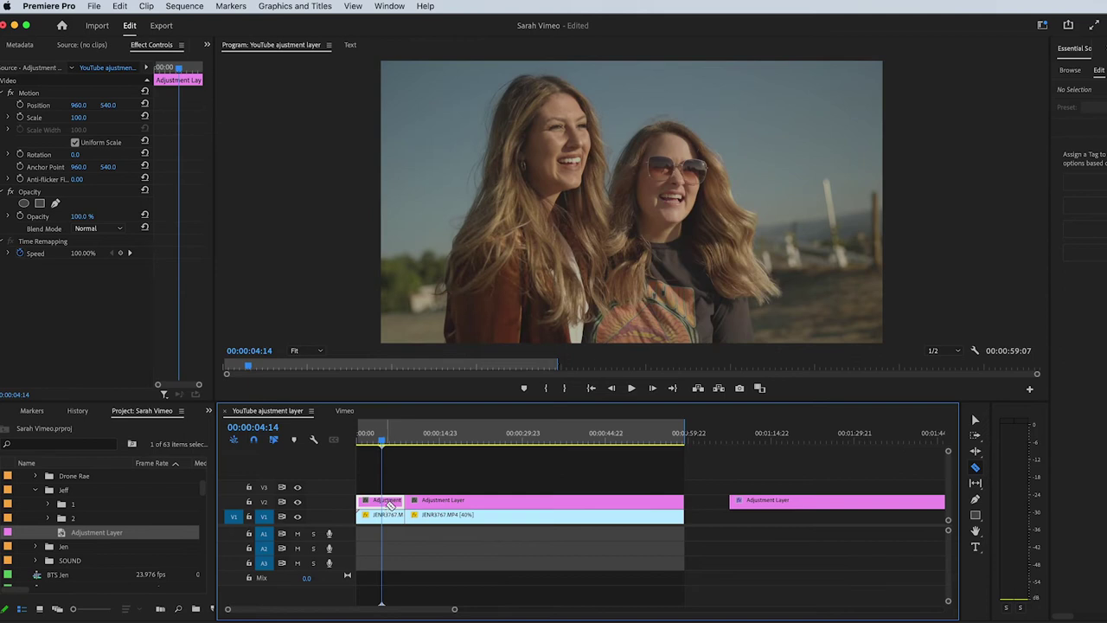
key(v)
click(438, 506)
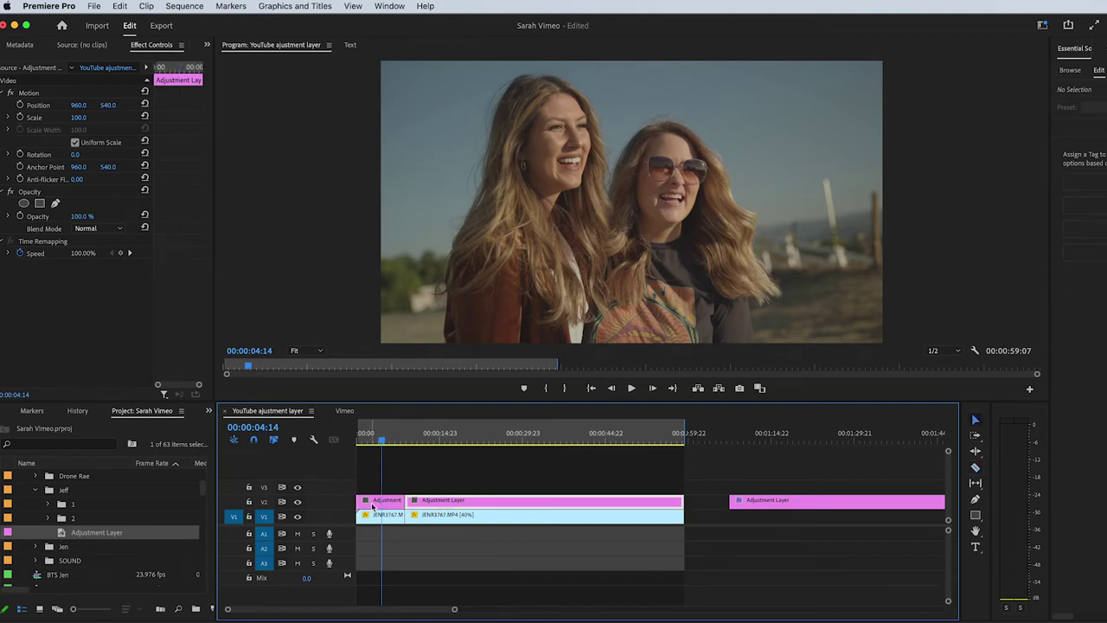
click(372, 505)
click(383, 519)
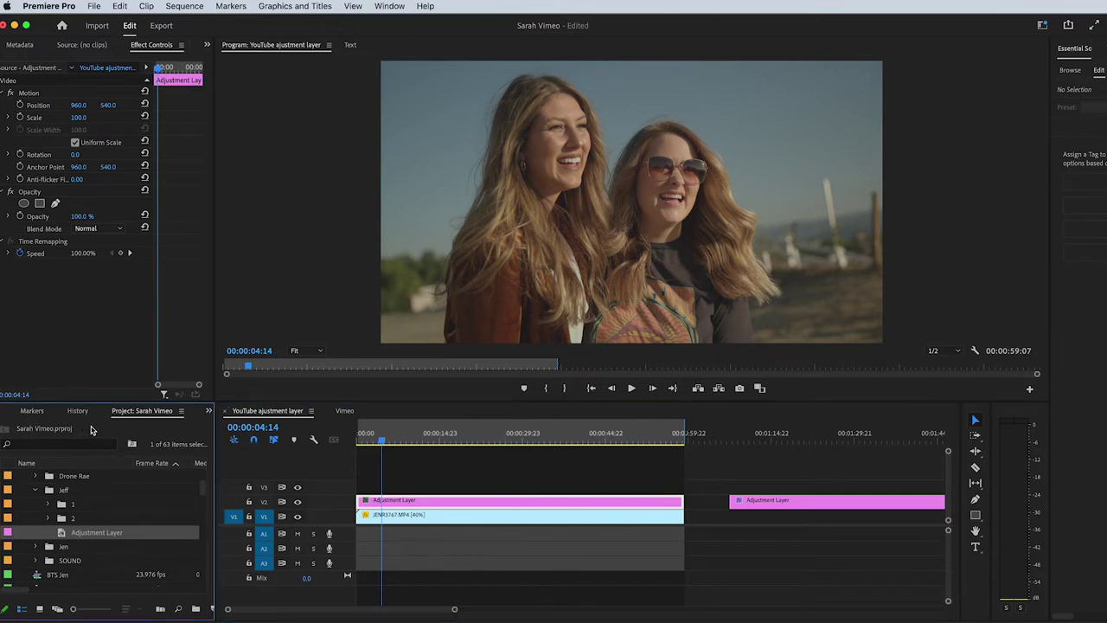
- Find the Lumetri Color effect by searching for "lum" and apply it to the adjustment layer above the first clip
click(209, 410)
click(224, 464)
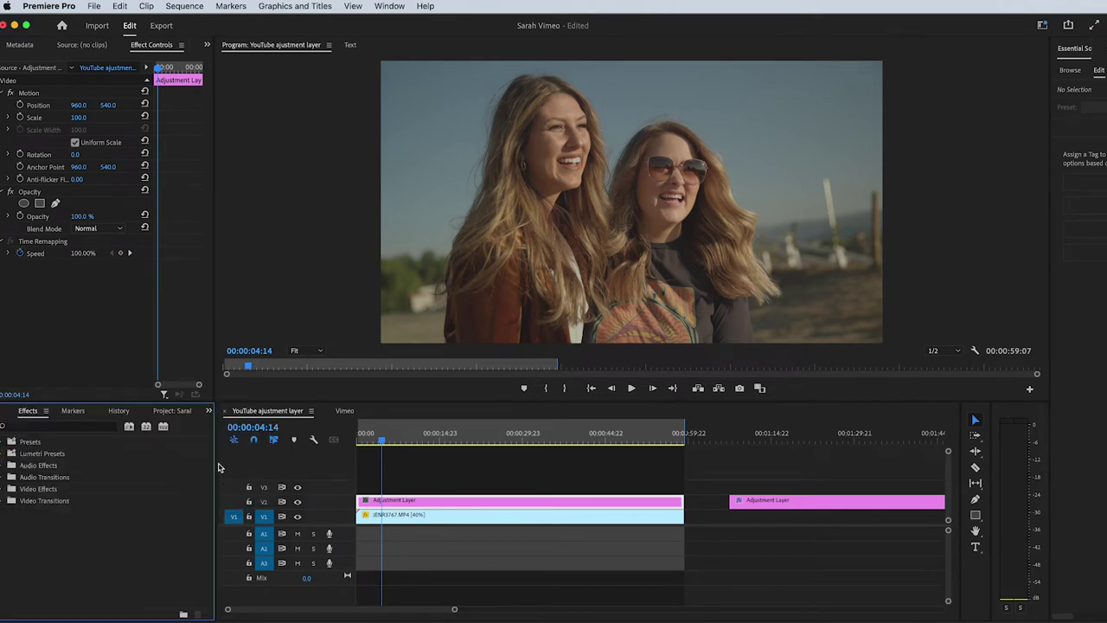
click(60, 427)
text(lum)
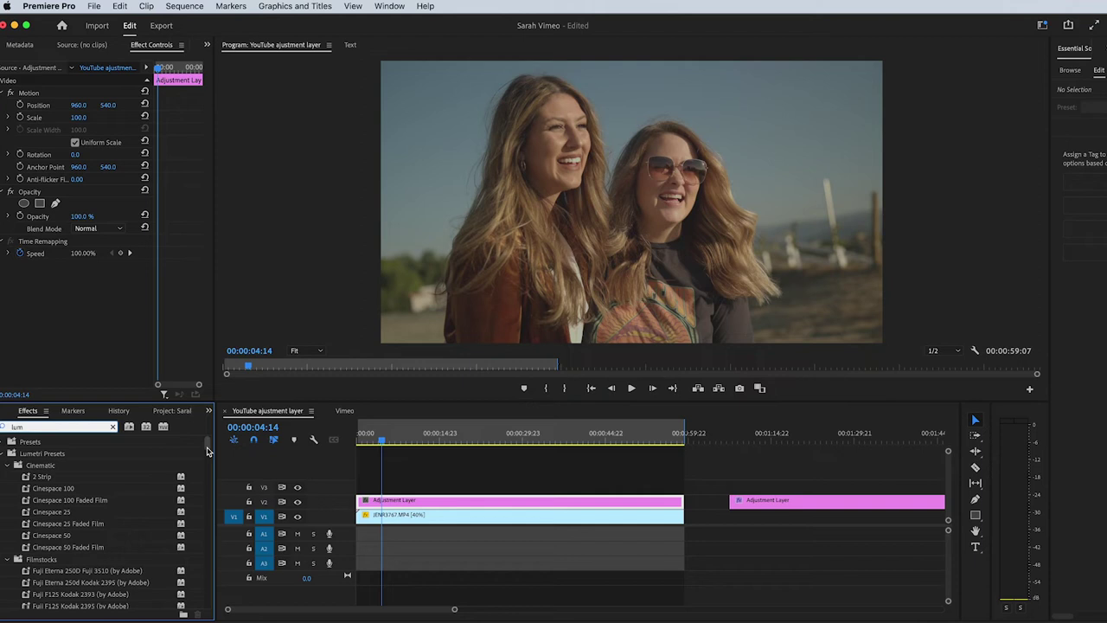
drag(207, 447, 197, 607)
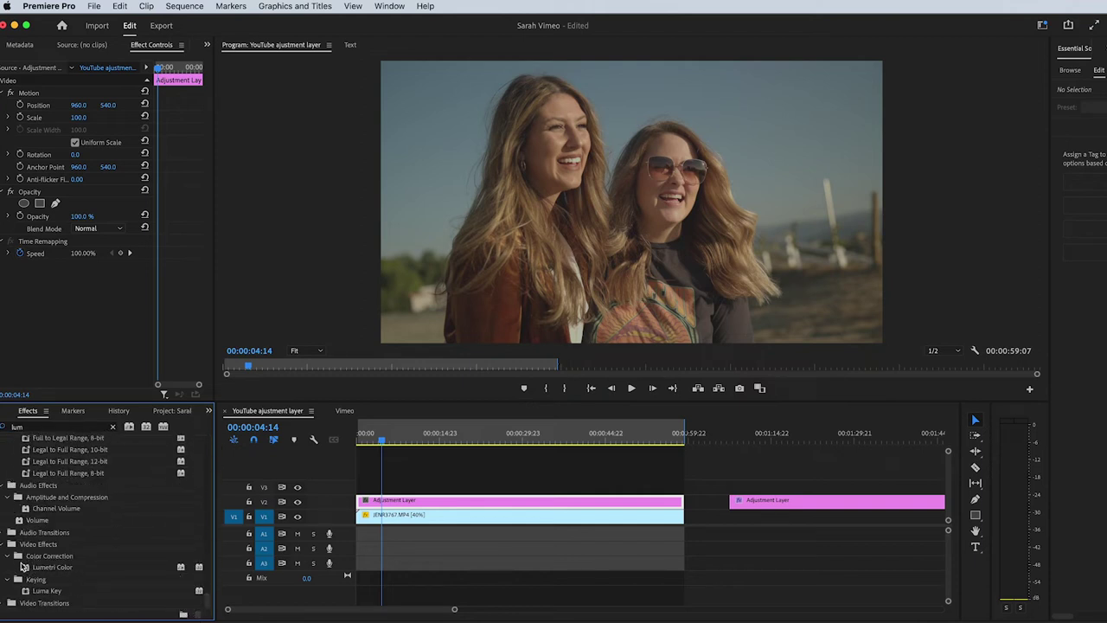
click(5, 558)
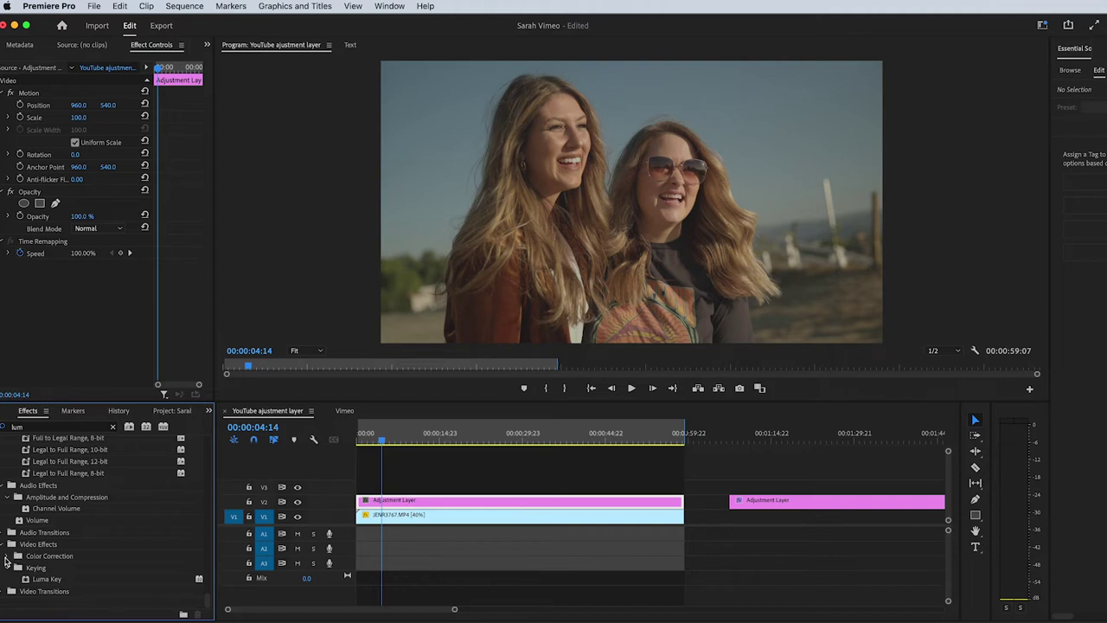
click(6, 558)
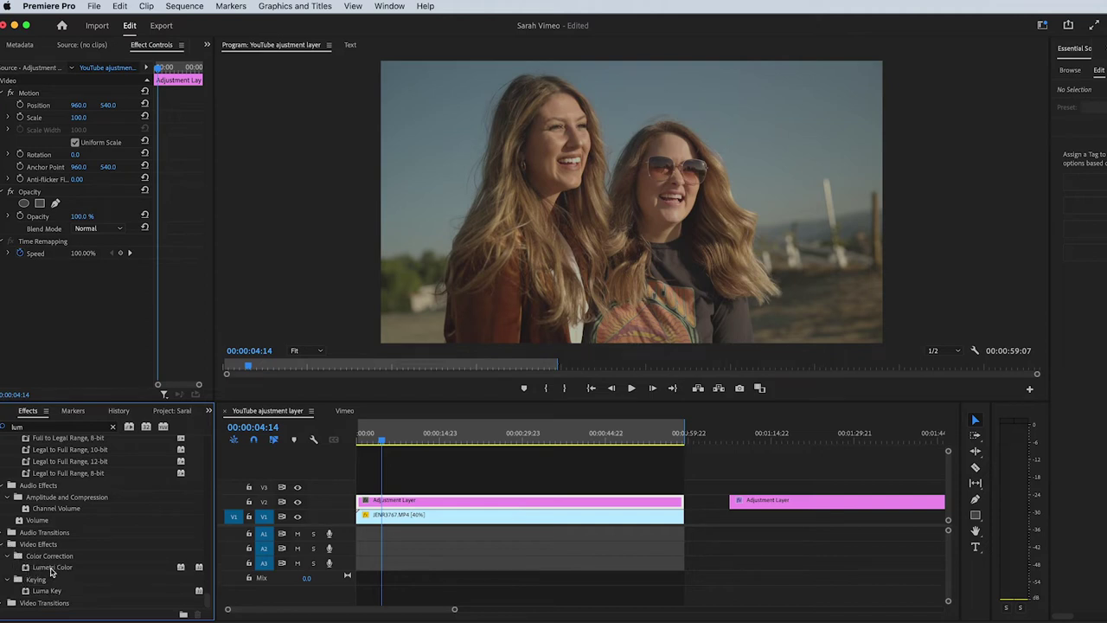
drag(34, 573, 405, 500)
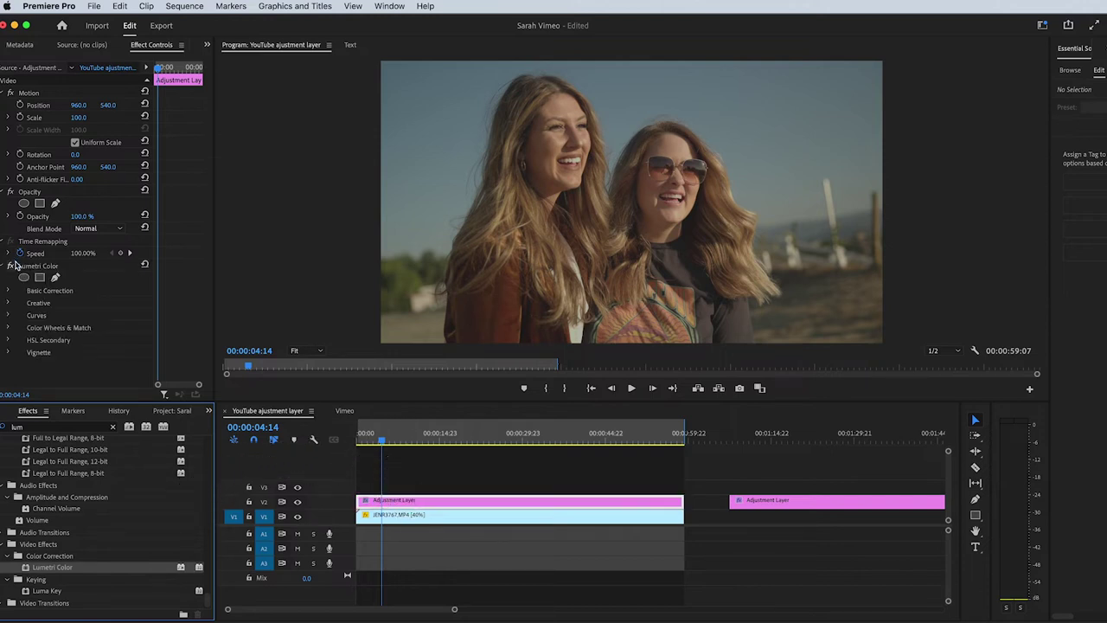
- Look through the Basic Correction, Creative and Curves sections of the adjustment layer's Lumetri Color effect
click(26, 268)
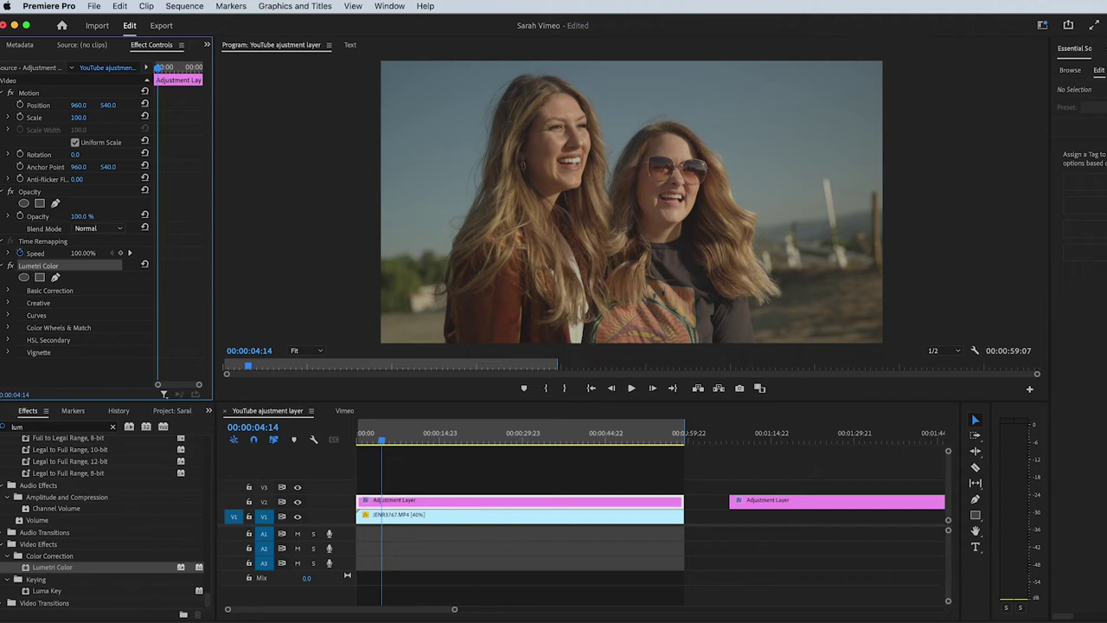
click(3, 266)
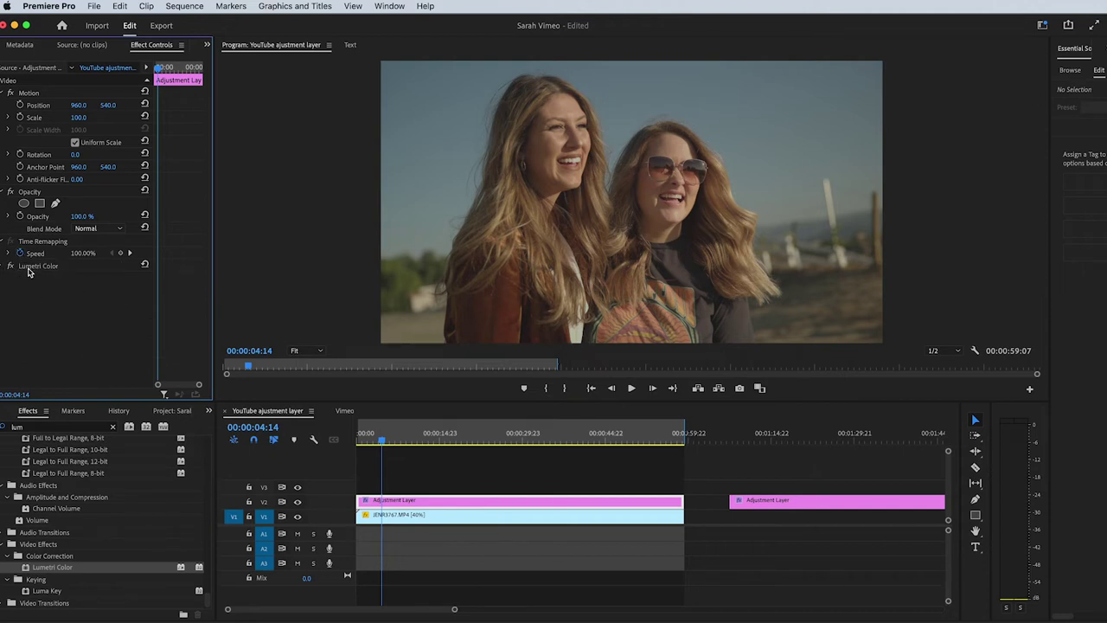
click(3, 266)
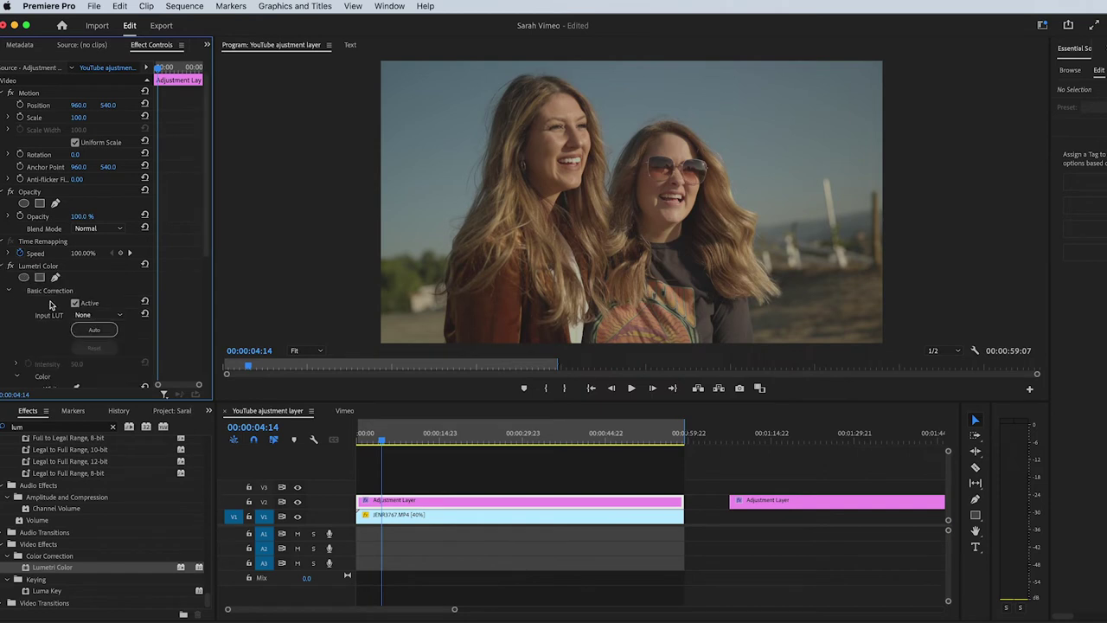
click(8, 291)
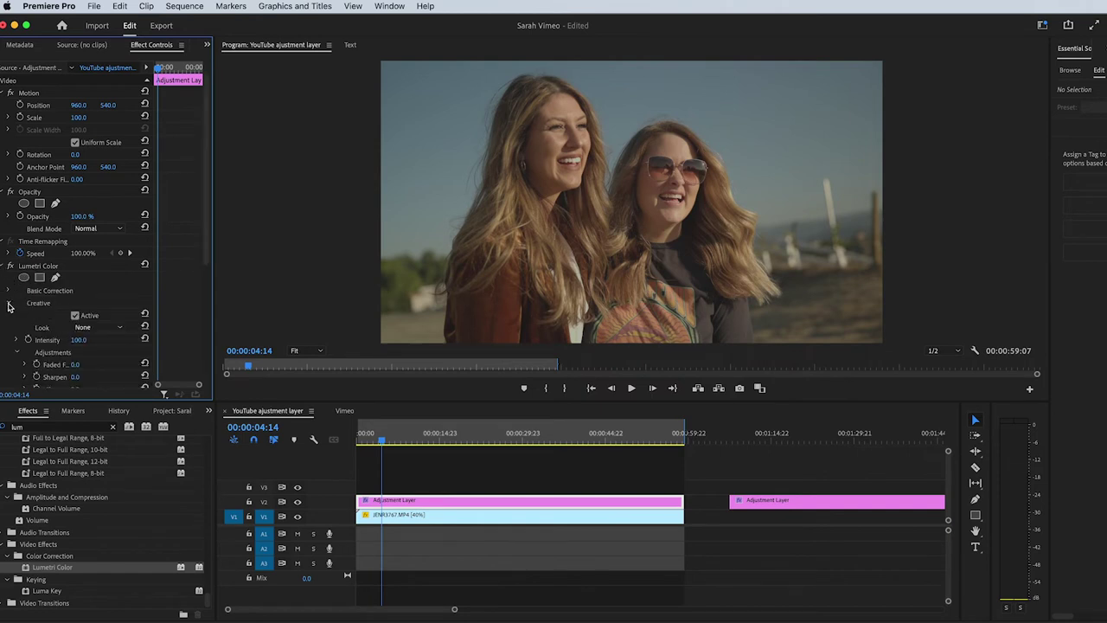
click(8, 317)
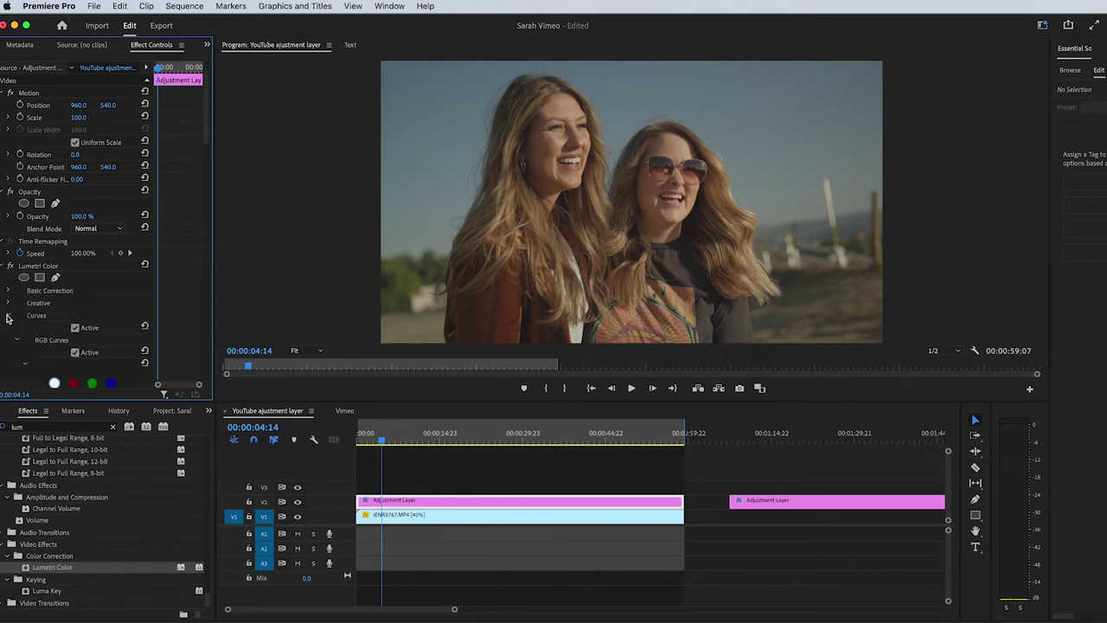
click(9, 316)
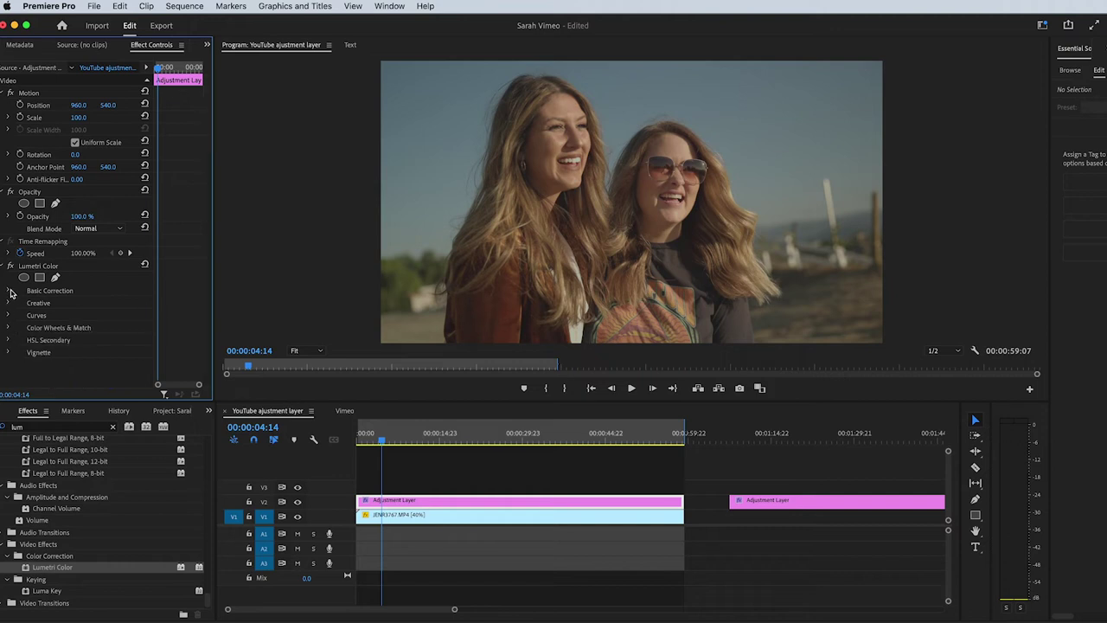
- In Basic Correction, sample the white top for white balance and adjust temperature to -3.6 and tint to 10.6
click(11, 290)
scroll(110, 357, down, 3)
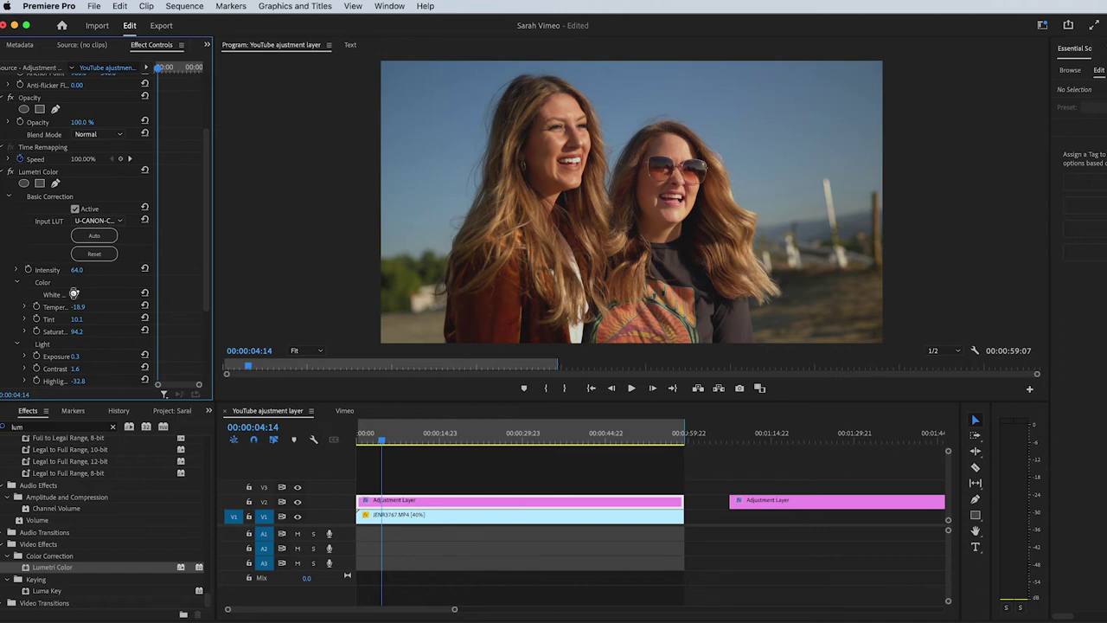
click(74, 294)
click(575, 329)
click(24, 306)
drag(93, 329, 79, 329)
drag(78, 317, 83, 319)
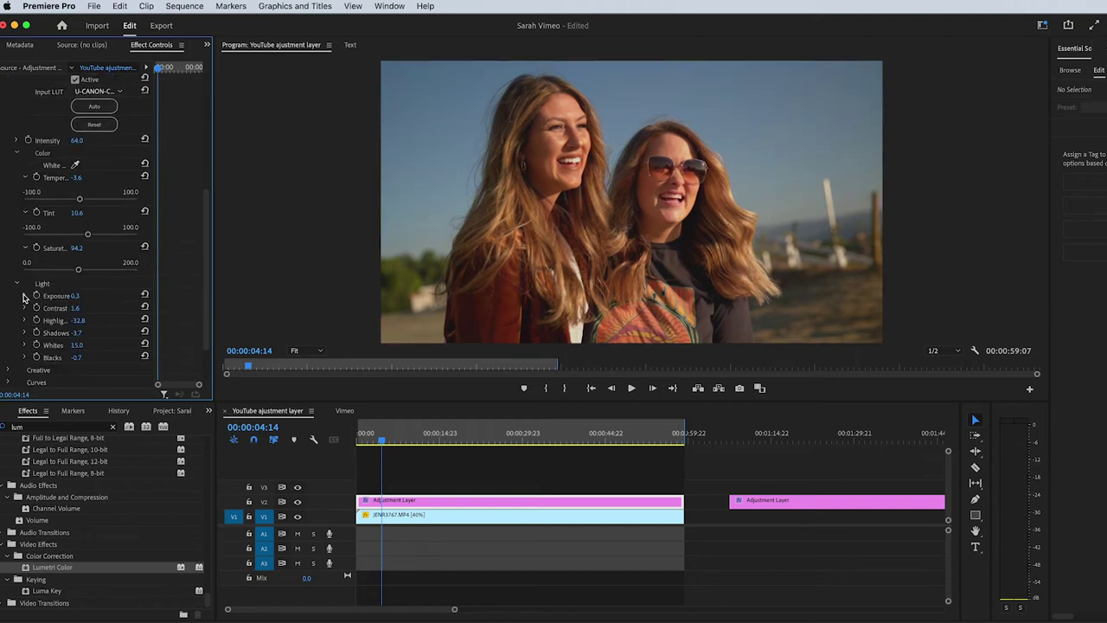
- Set the exposure to 0.7 and expand the Highlights and Shadows sliders under Light
click(26, 296)
drag(83, 318, 93, 320)
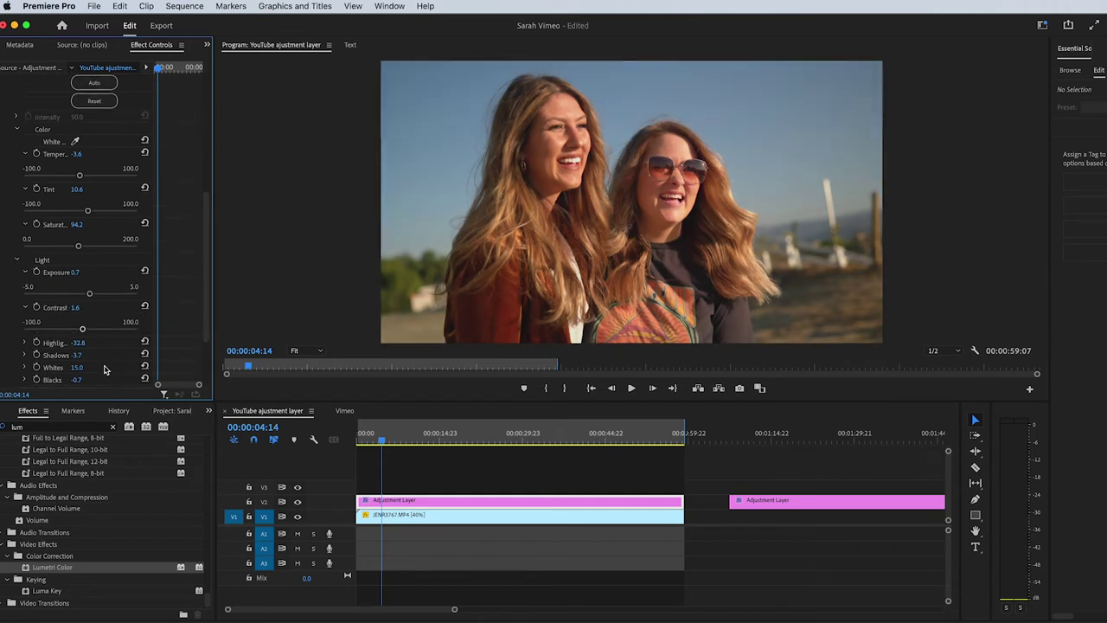
scroll(105, 369, down, 3)
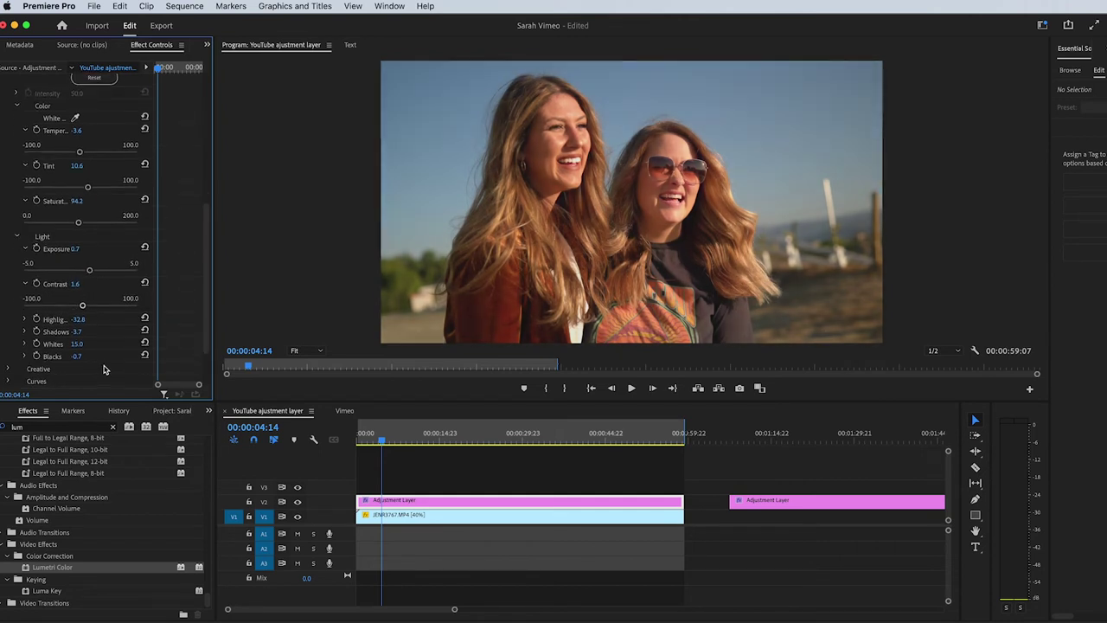
click(25, 307)
click(25, 343)
scroll(109, 315, down, 1)
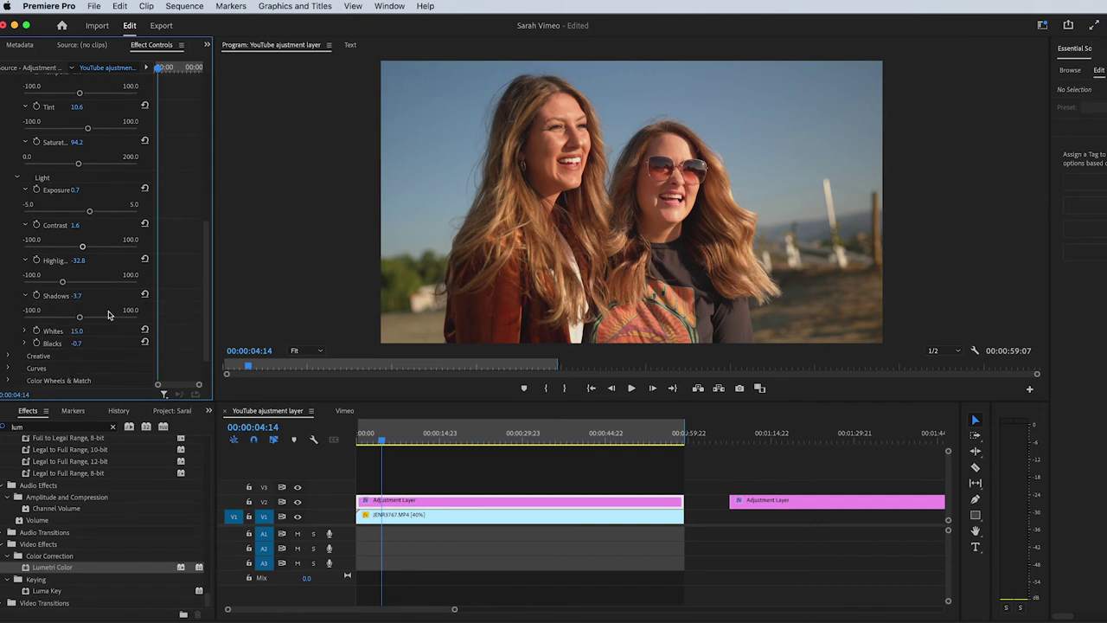
- Expand the Whites and Blacks sliders, and toggle the V2 track's visibility to compare the graded footage with the original
click(25, 332)
scroll(131, 346, down, 1)
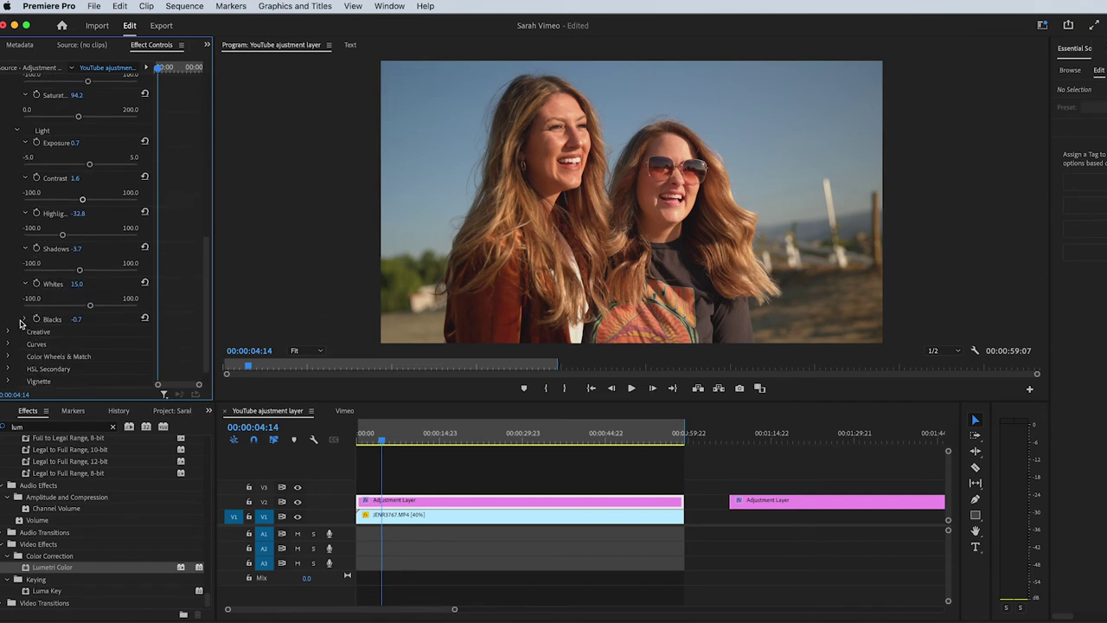
click(25, 320)
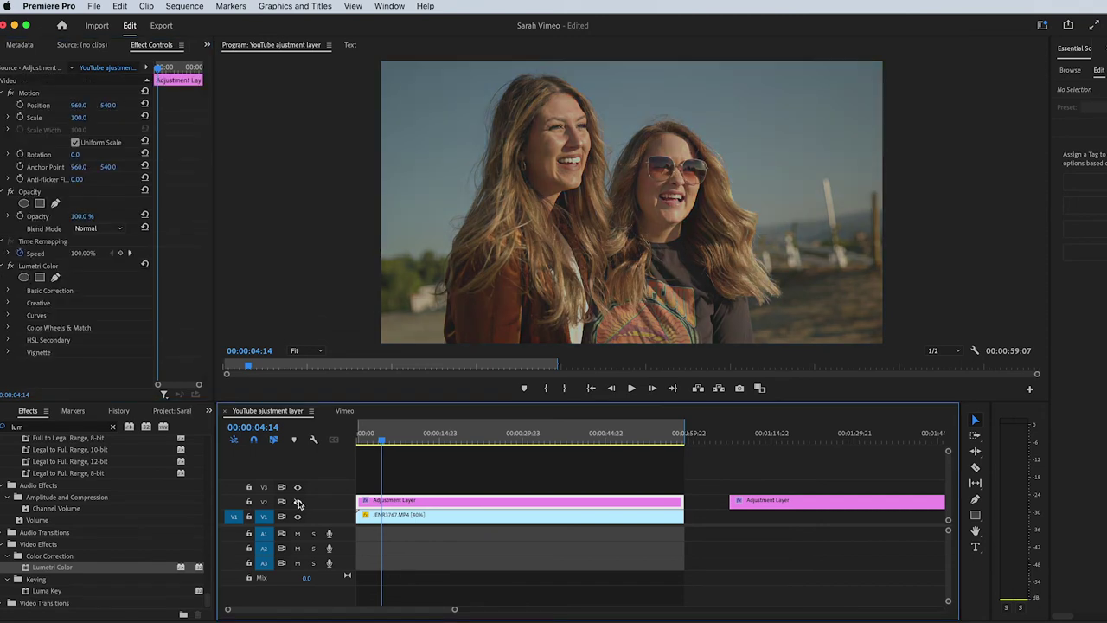
click(298, 503)
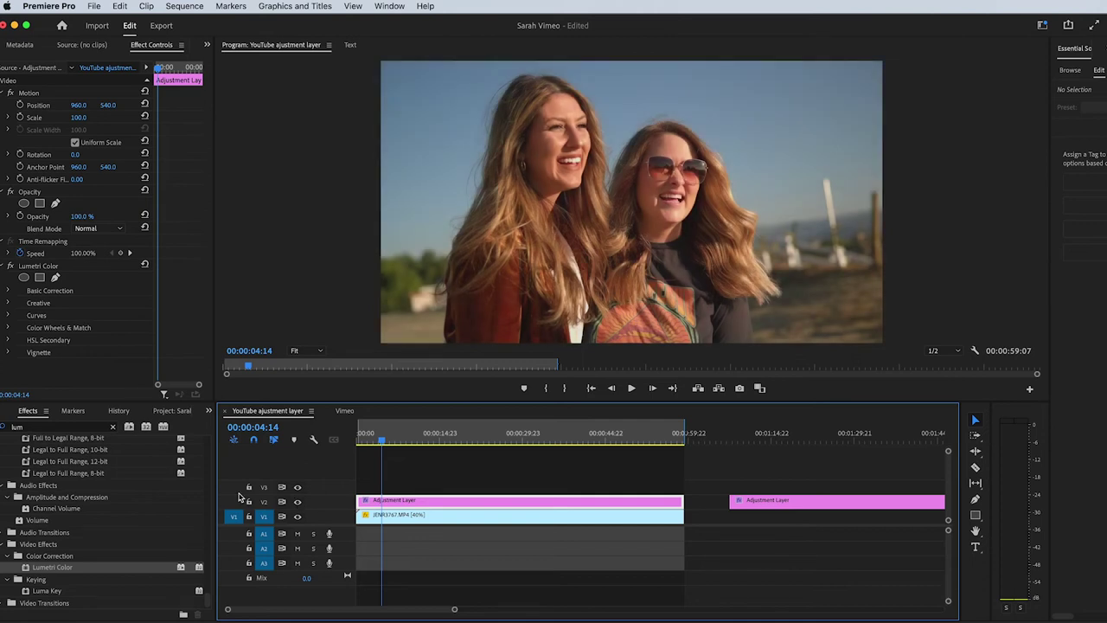
- In the Creative section, try a Faded Film value of 92.2 and undo it
click(7, 303)
scroll(97, 340, down, 2)
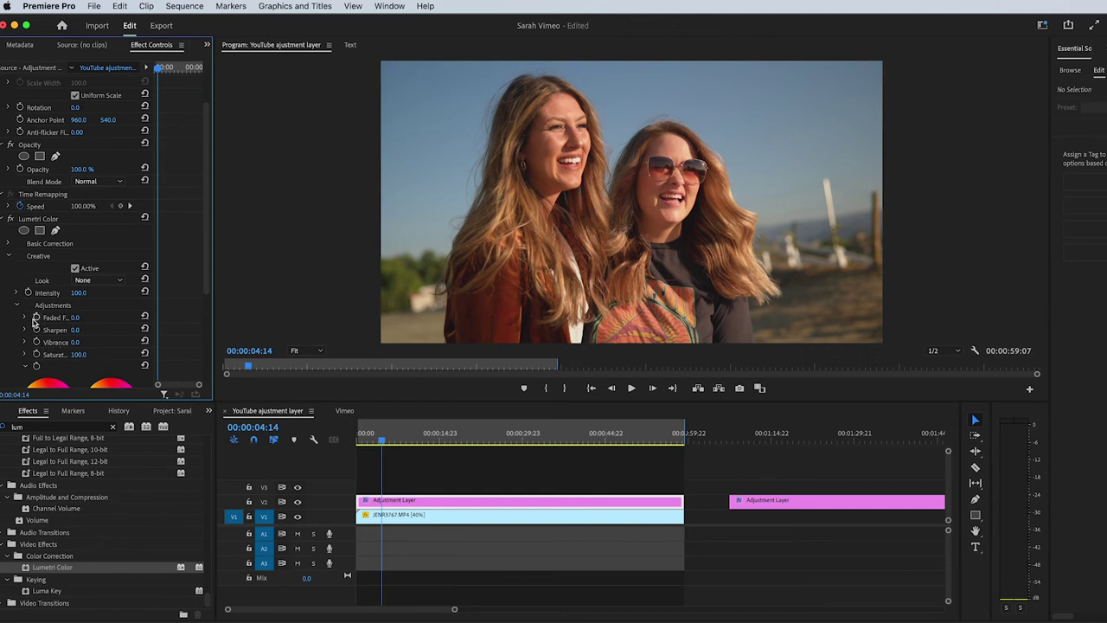
click(26, 317)
drag(25, 339, 128, 339)
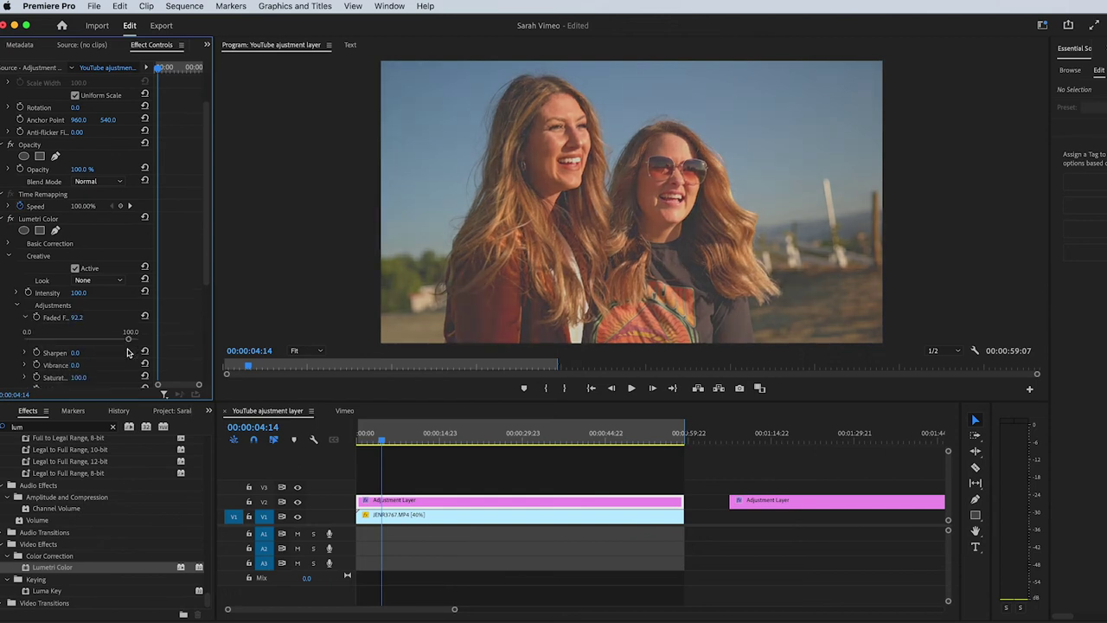
key(super+z)
scroll(24, 359, down, 3)
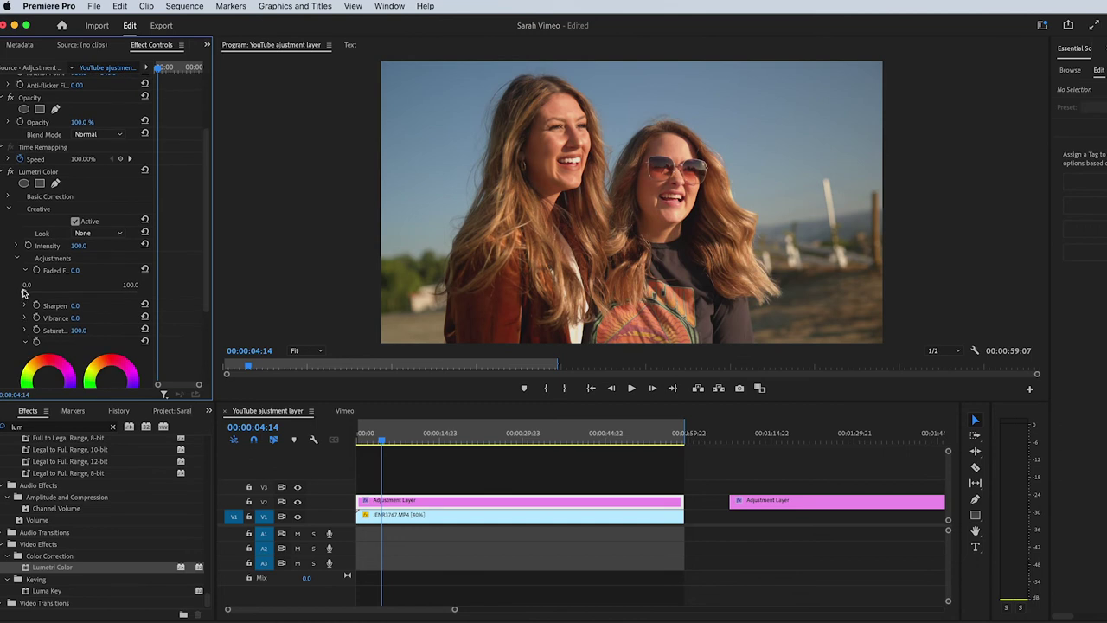
- Try out the Sharpen, Vibrance and Saturation sliders of the Creative adjustments, and collapse the Adjustments group
click(24, 270)
click(24, 283)
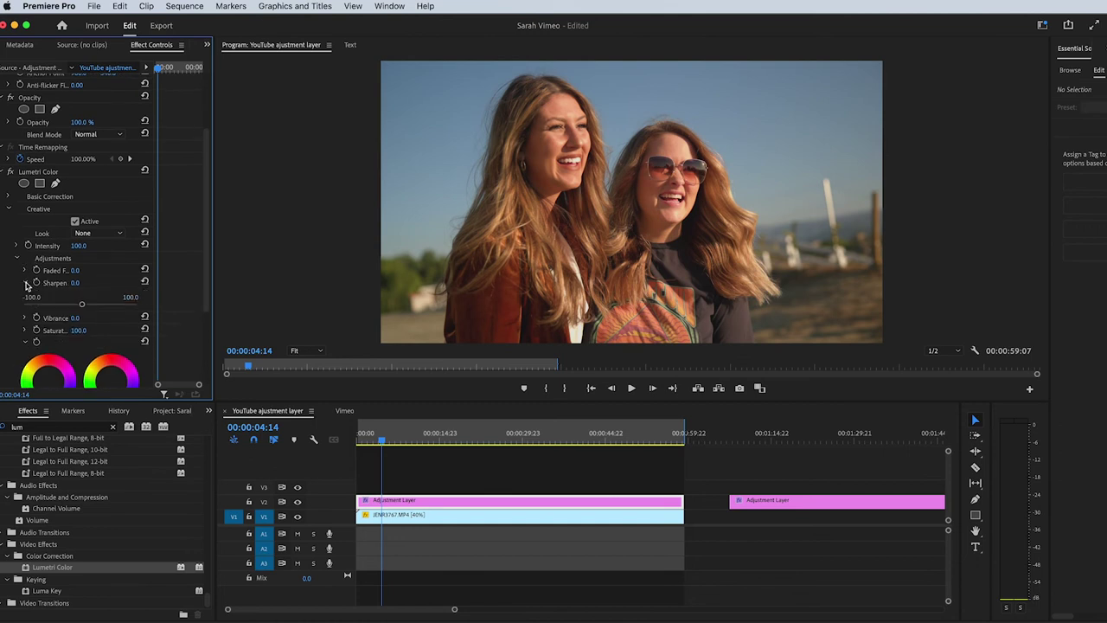
click(24, 283)
click(24, 295)
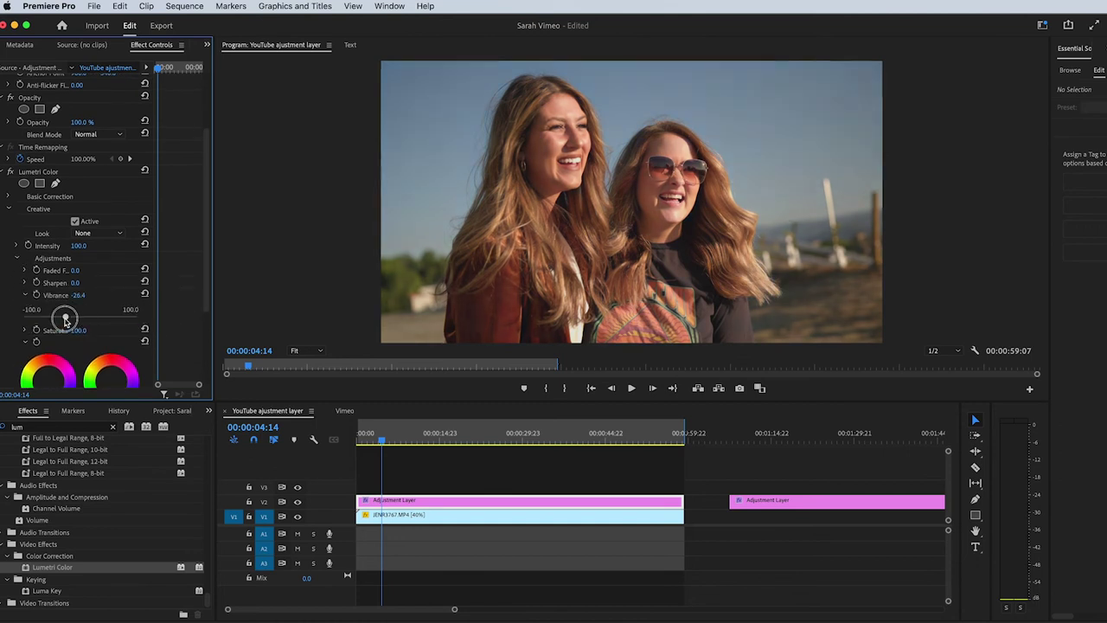
click(24, 295)
click(25, 307)
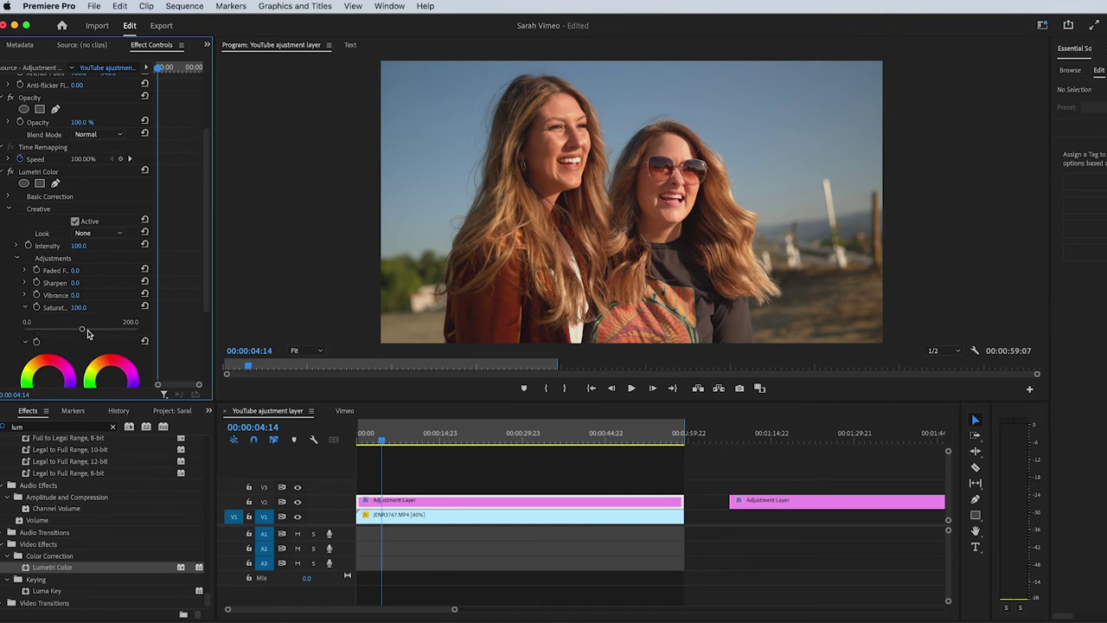
drag(83, 330, 55, 330)
drag(55, 331, 89, 330)
click(16, 257)
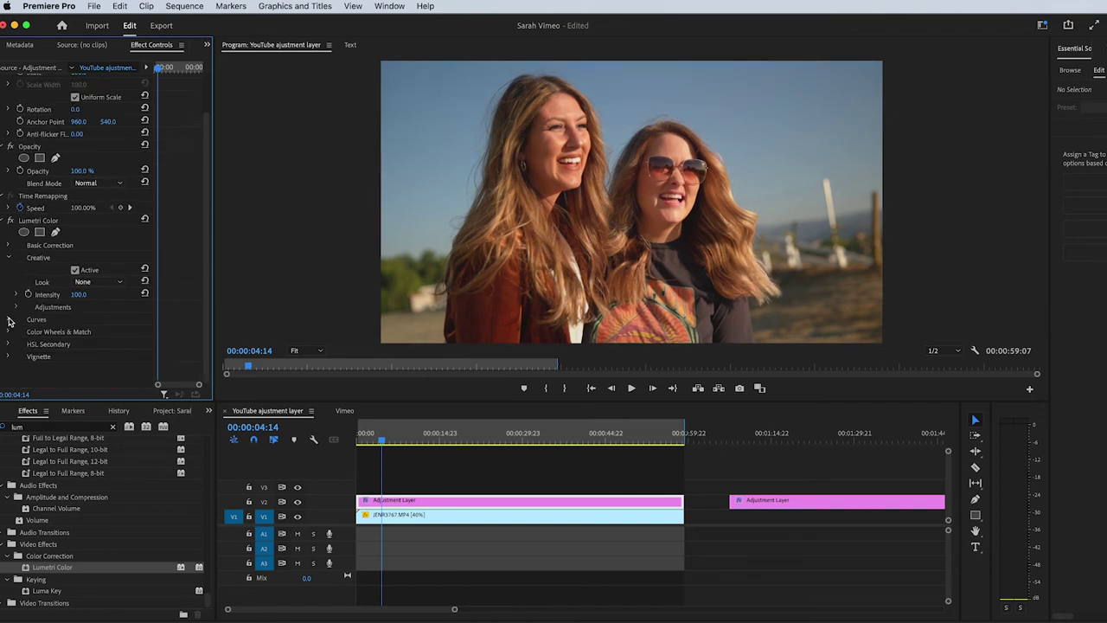
- In the Curves section, shape the white RGB curve into a gentle S with lowered shadows and raised highlights
click(9, 319)
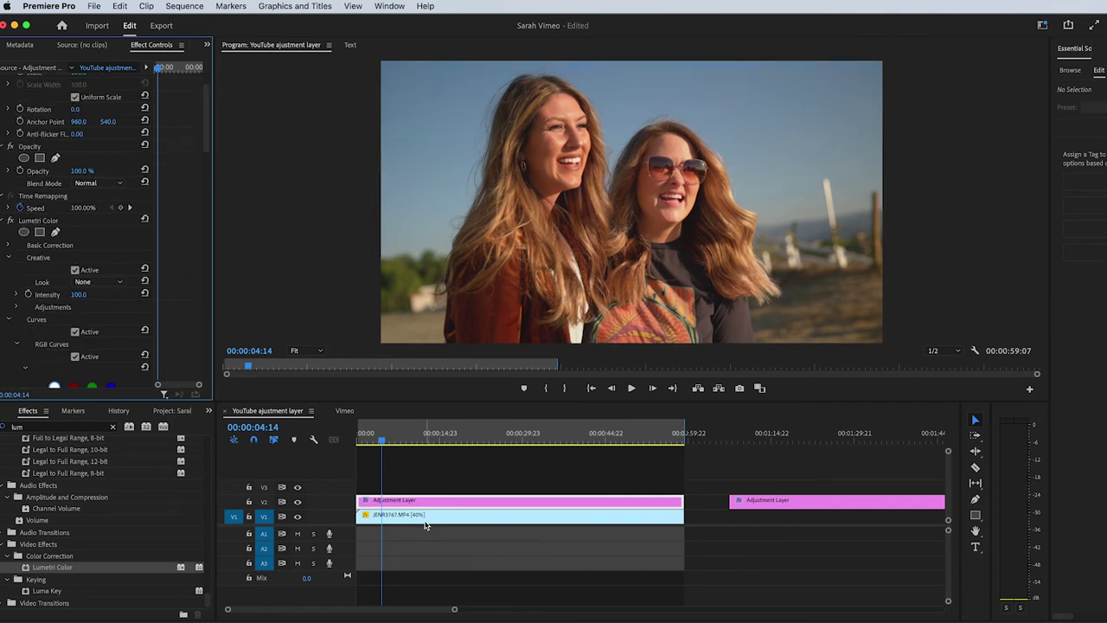
scroll(180, 344, down, 6)
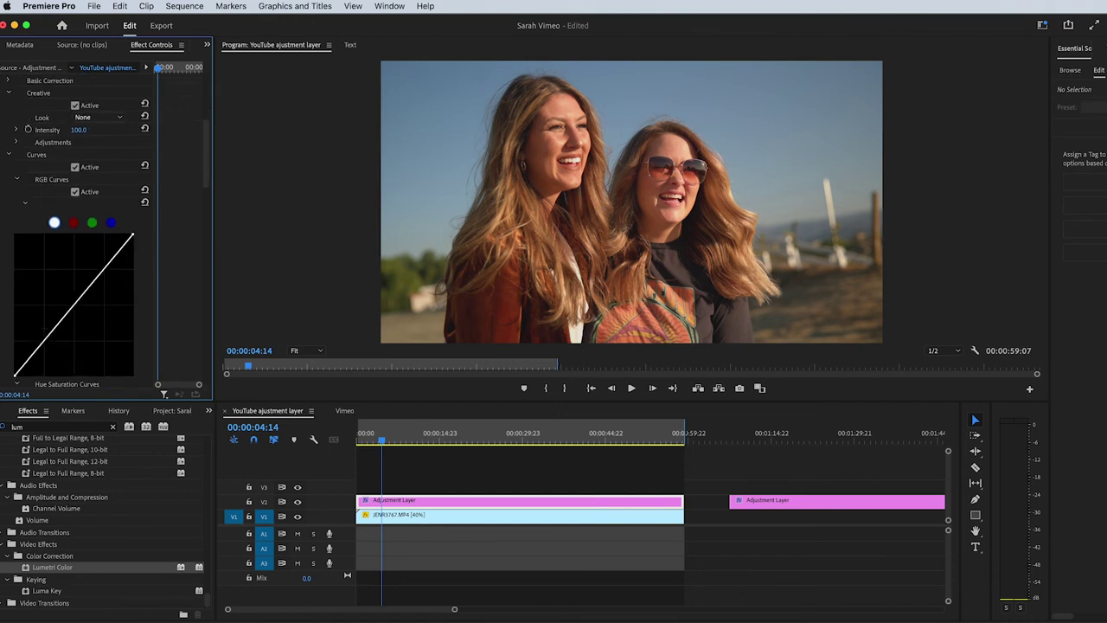
click(9, 155)
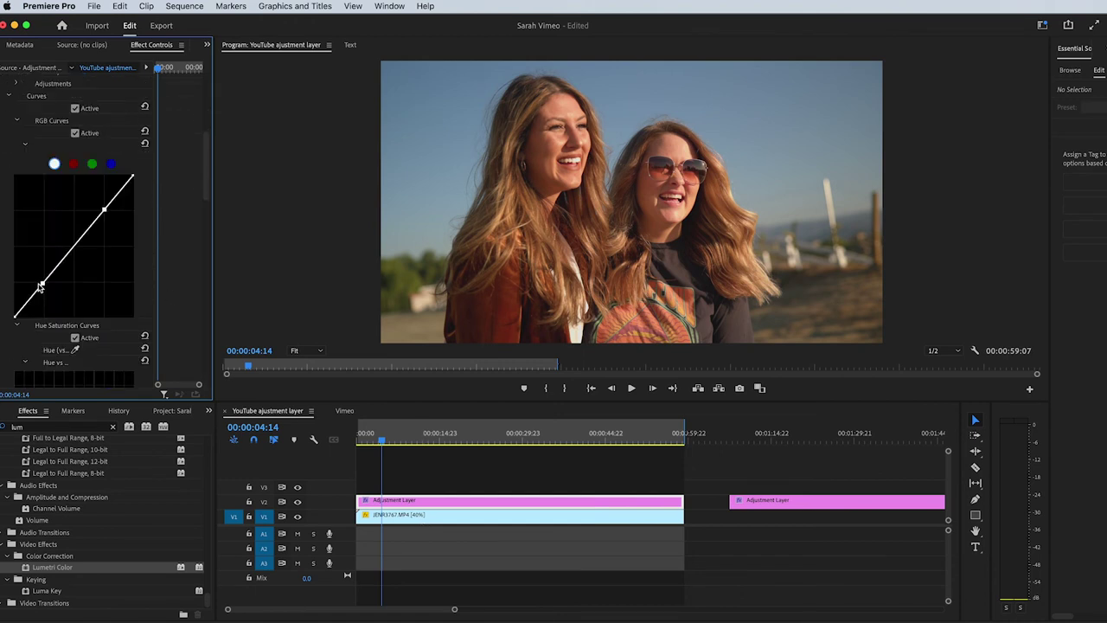
drag(42, 285, 46, 287)
drag(107, 214, 100, 208)
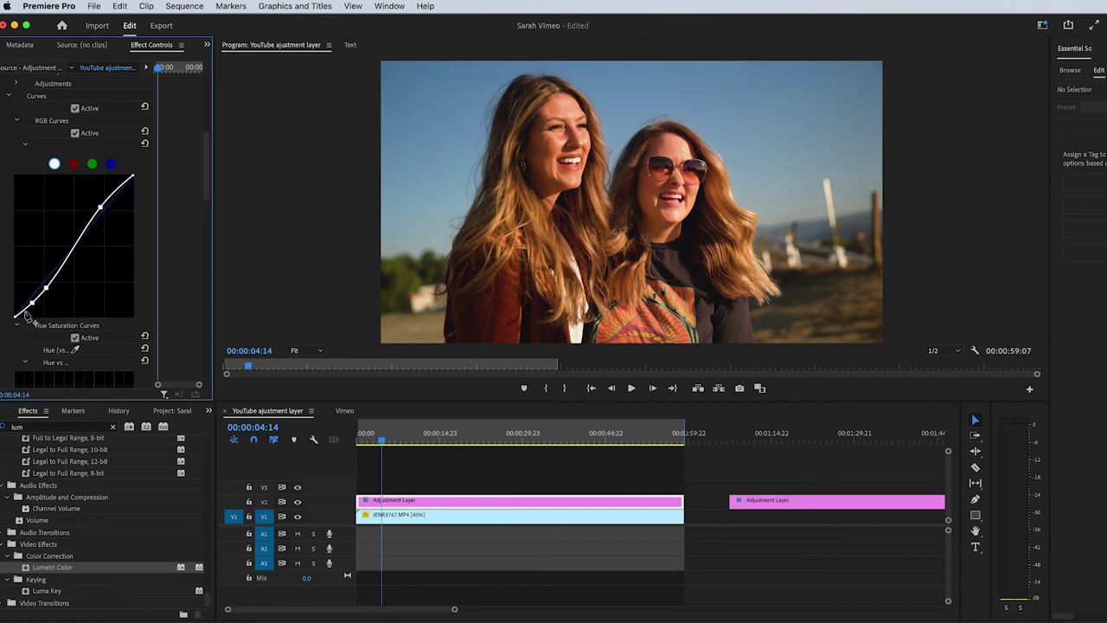
drag(15, 316, 12, 308)
click(37, 310)
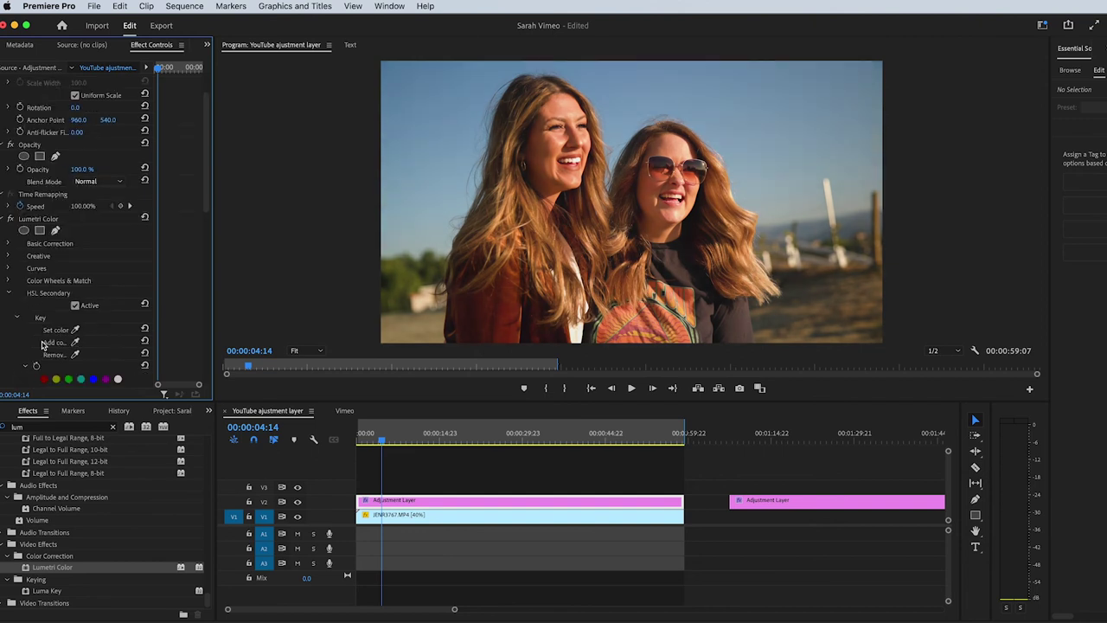
- Look through the Key, Refine and Correction settings of the HSL Secondary section
scroll(95, 348, down, 3)
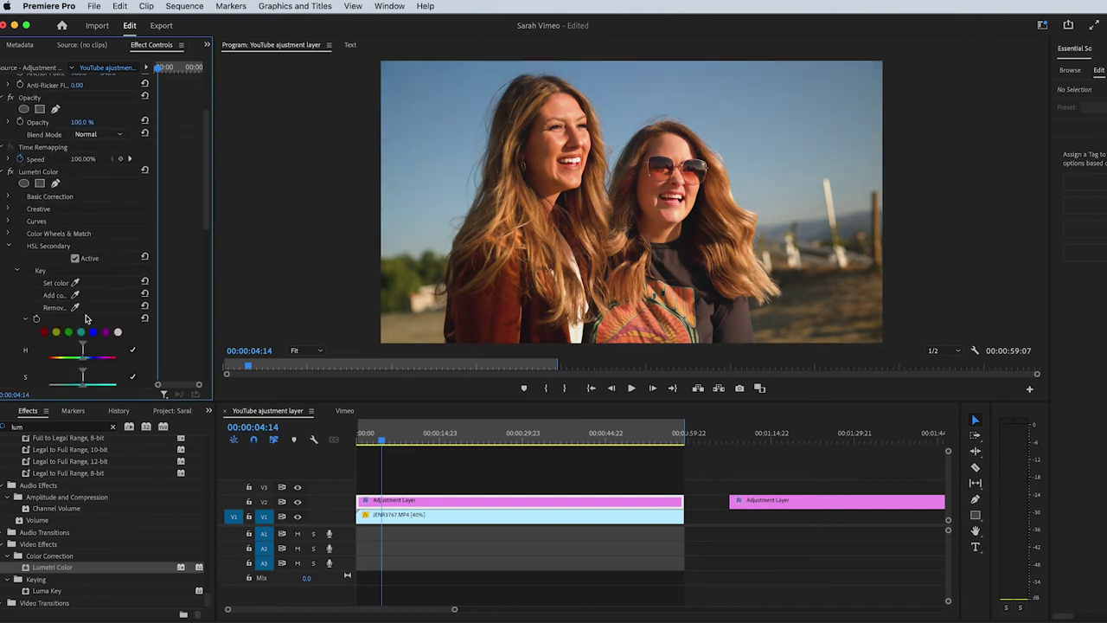
scroll(102, 323, down, 4)
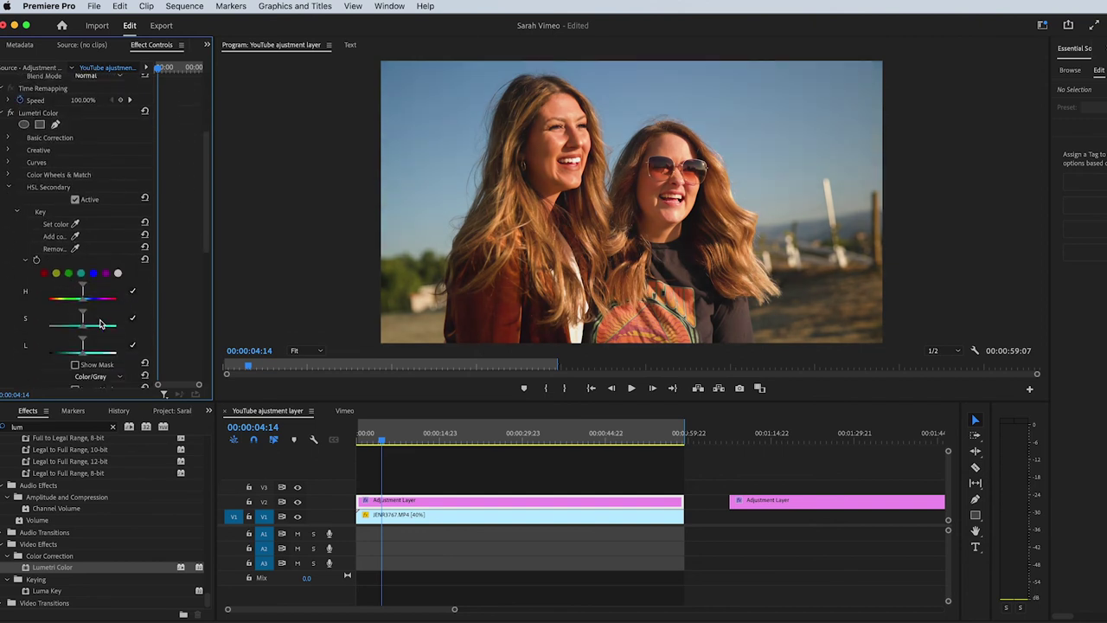
scroll(62, 348, down, 6)
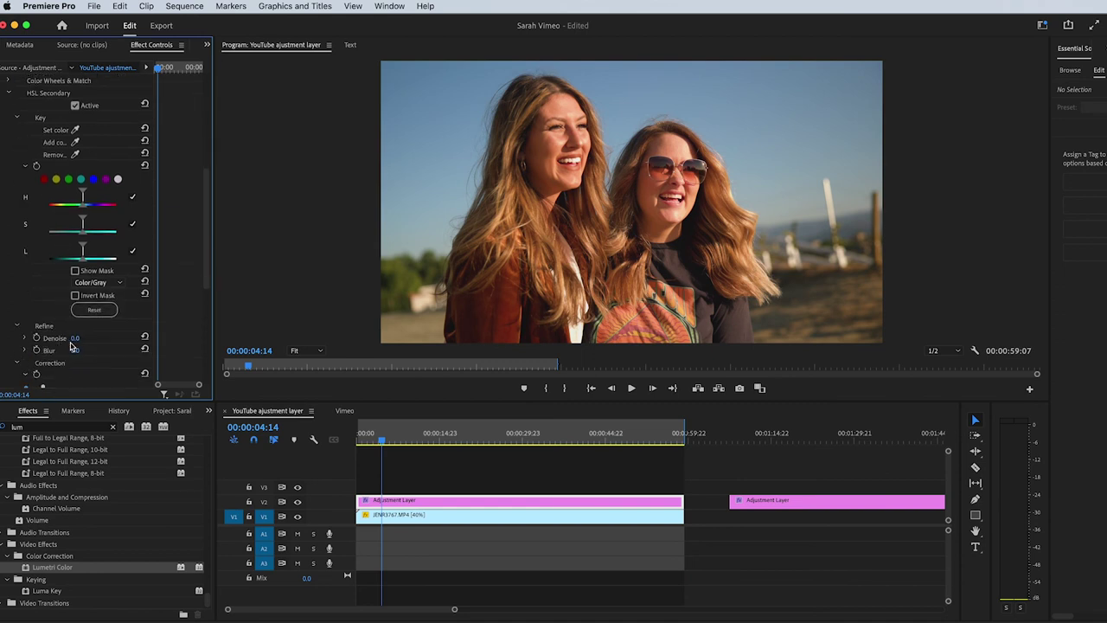
scroll(81, 356, down, 6)
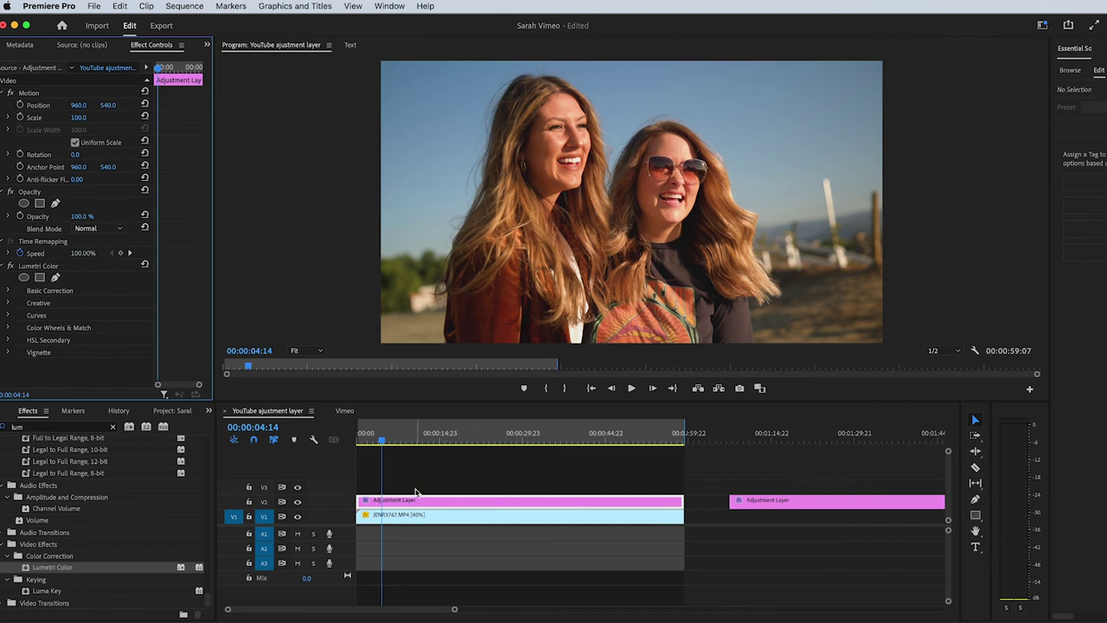
- Cut the first adjustment layer and the clip beneath it at the same point, shortly after the 00:00:14:23 mark
click(386, 462)
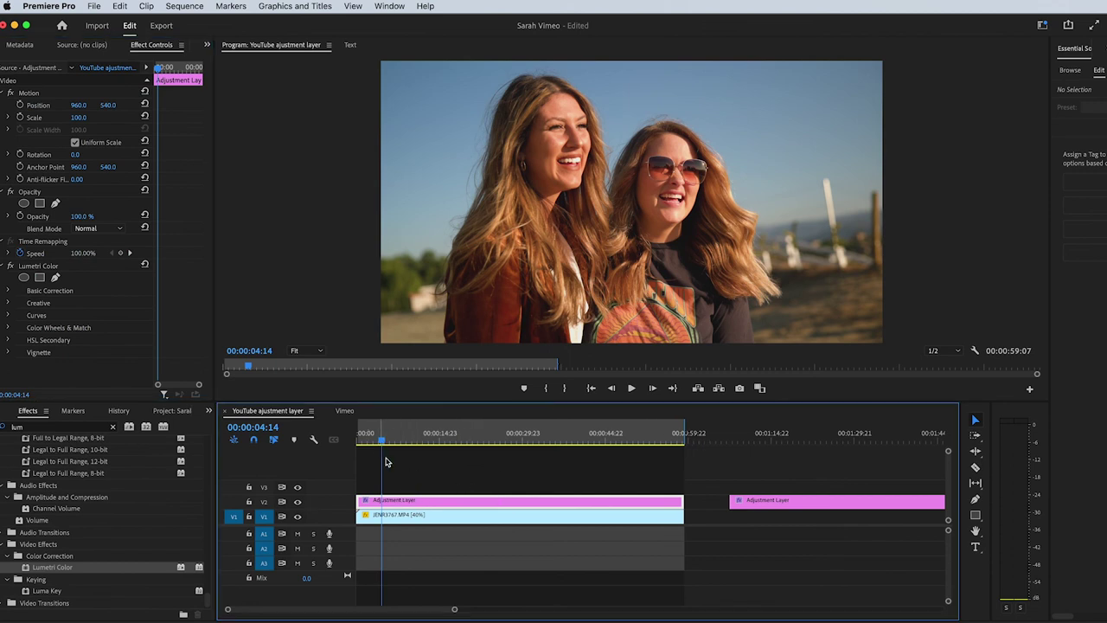
key(c)
click(460, 499)
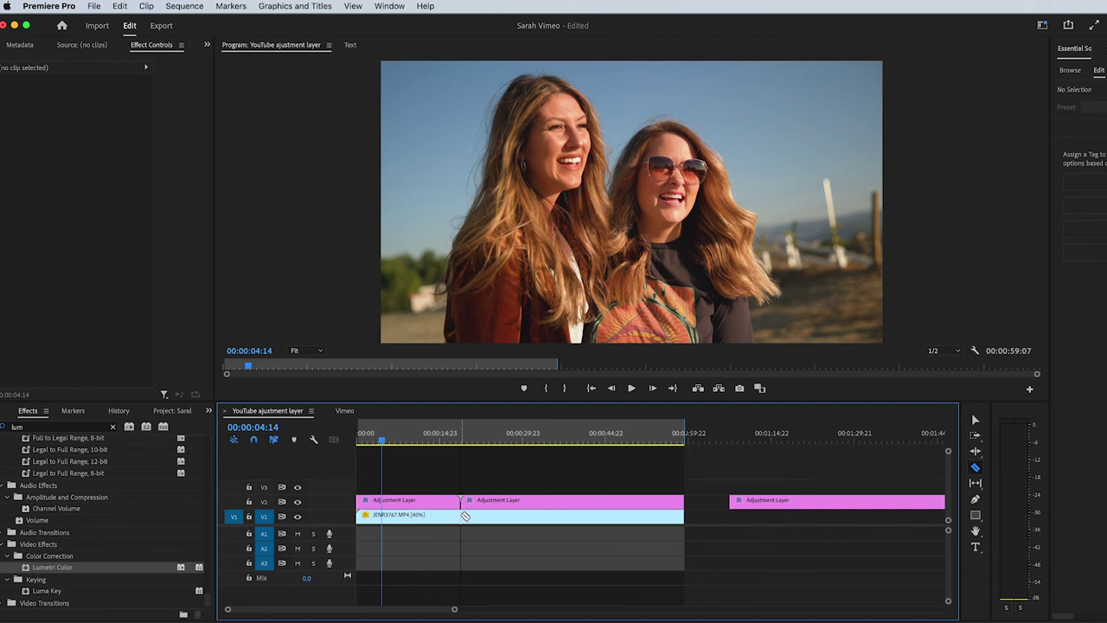
click(460, 514)
key(v)
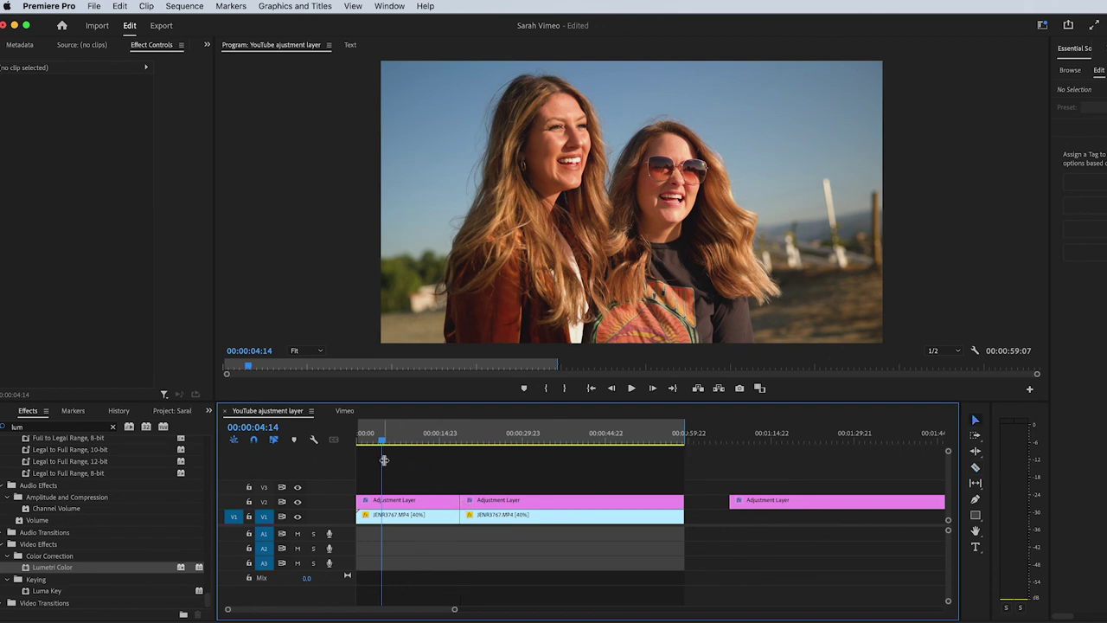
- Set Whites to 39.9 on the adjustment layer segment after the cut, and play the sequence from before the cut
click(428, 501)
click(503, 435)
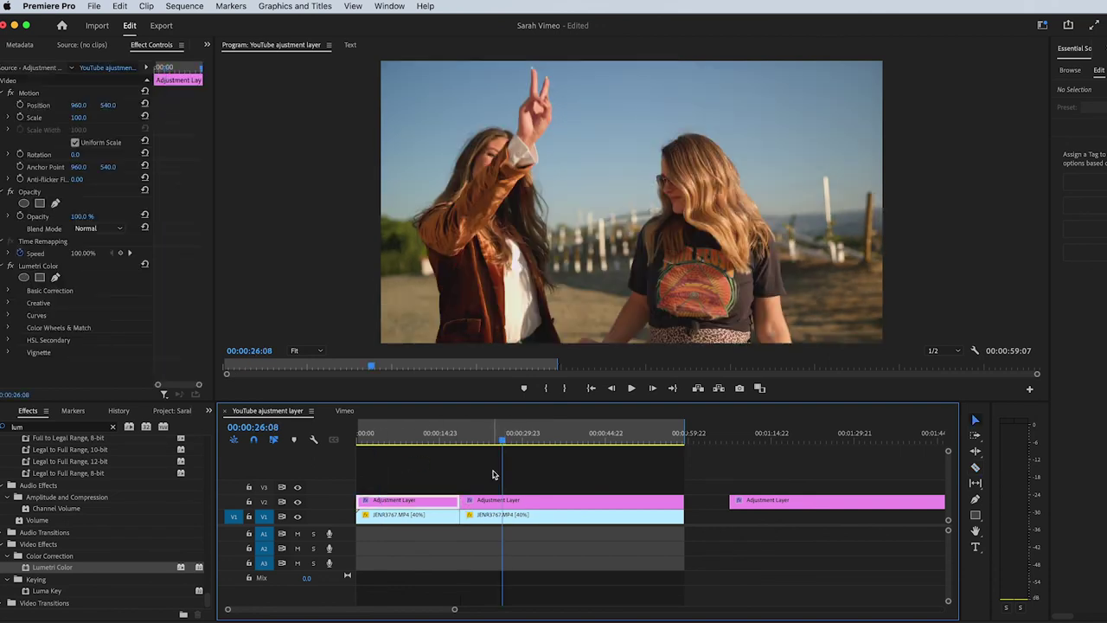
click(511, 501)
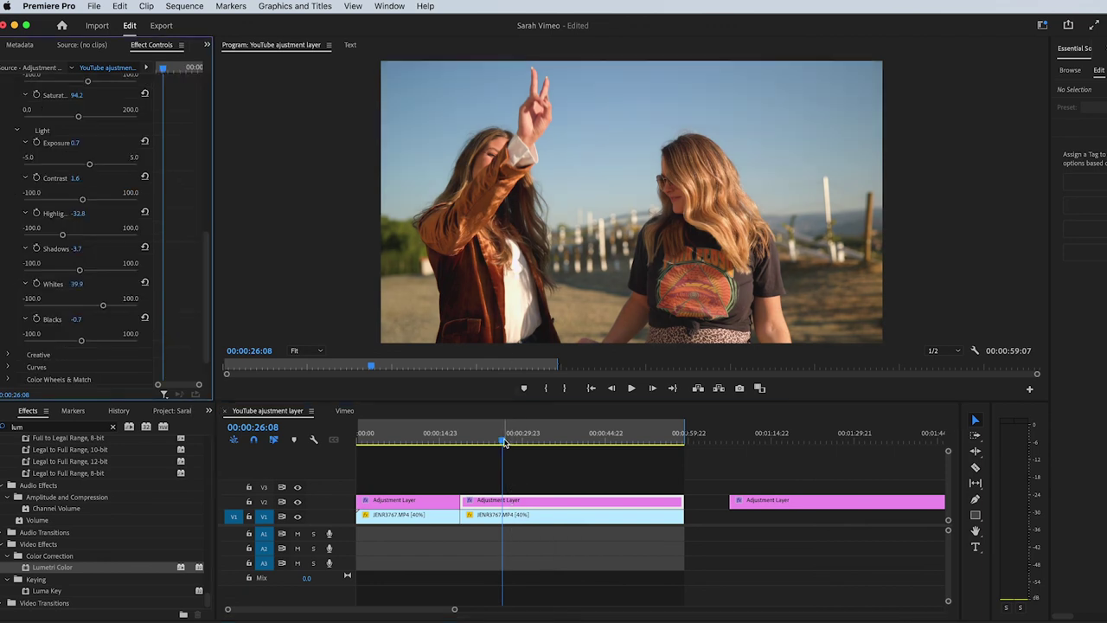
drag(506, 443, 427, 448)
key(space)
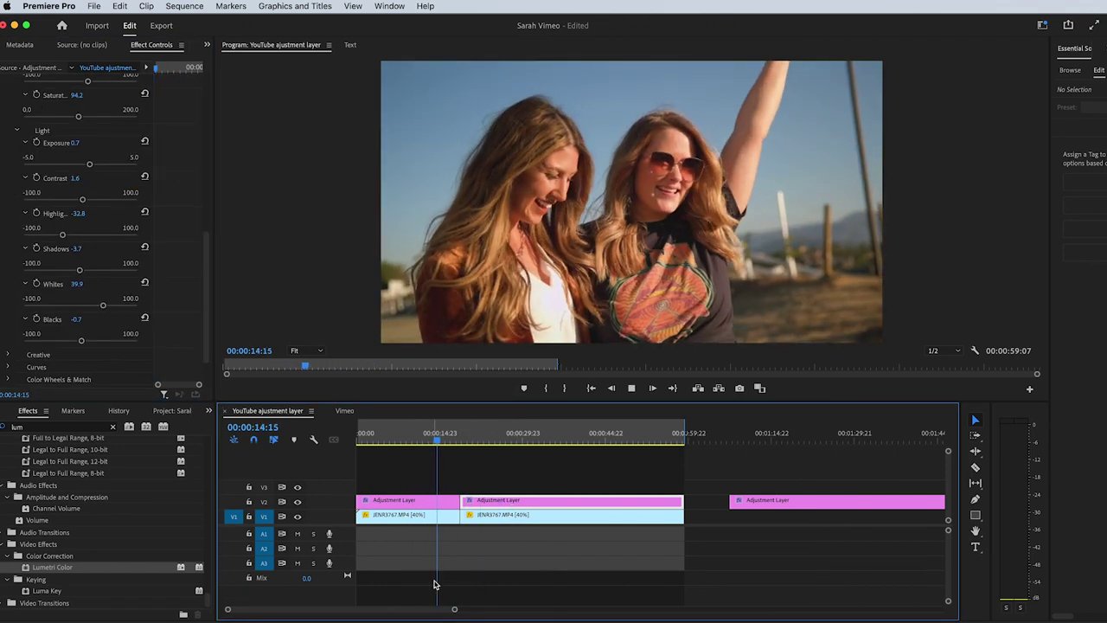